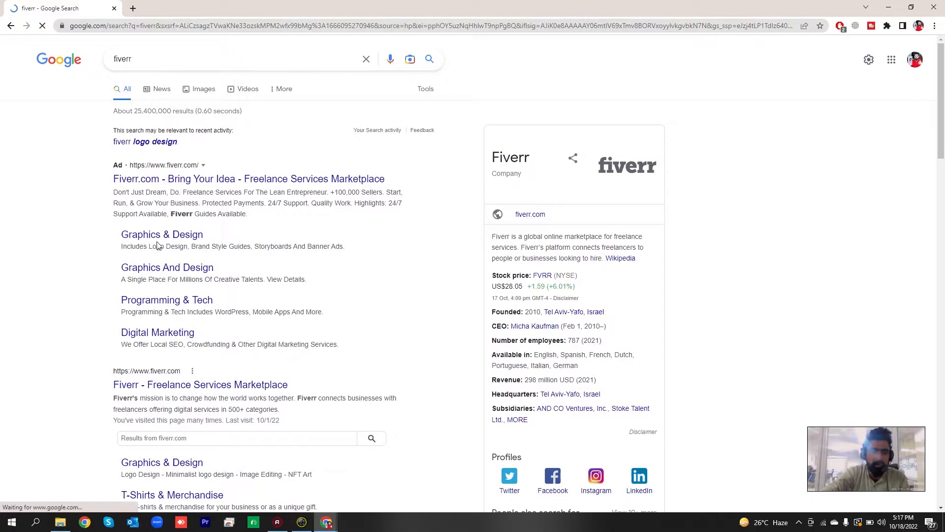
# - Open the official Fiverr site from the search results and look over its home page
pyautogui.scroll(-2, 158, 242)
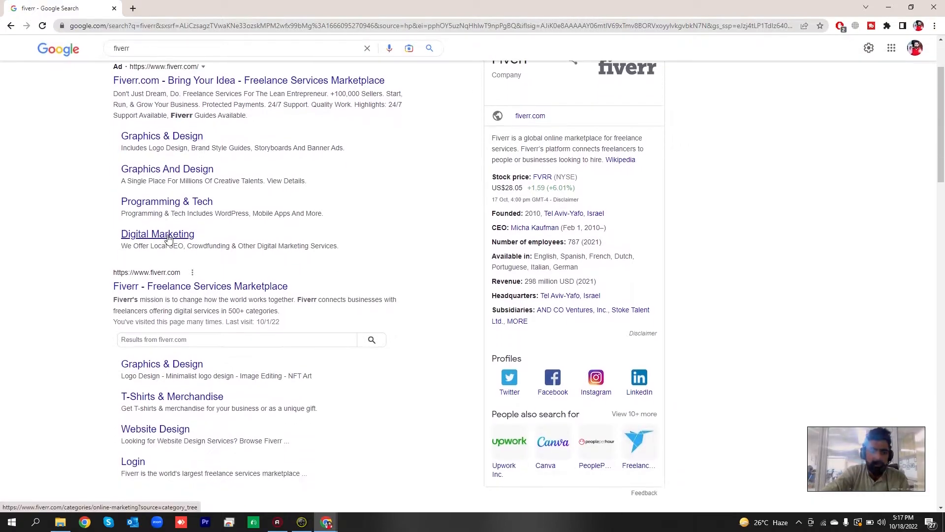
pyautogui.click(142, 286)
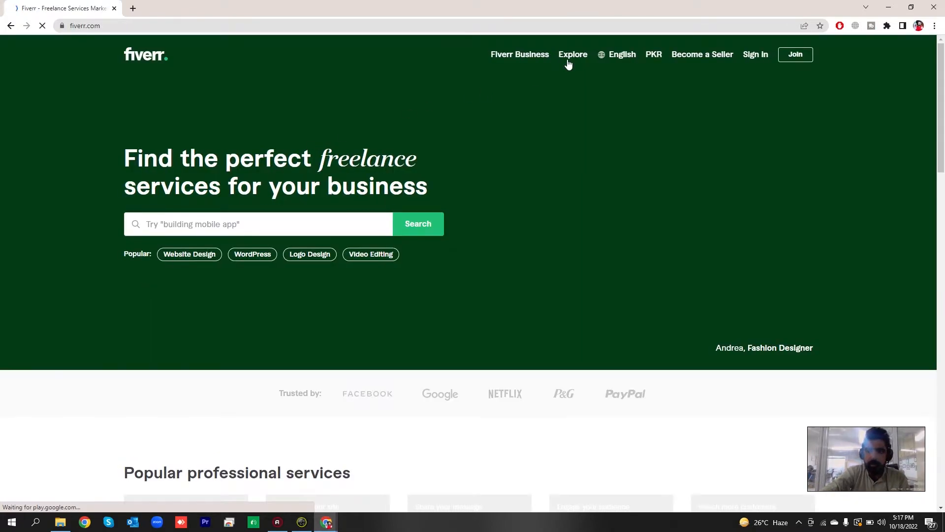
pyautogui.scroll(-1, 726, 98)
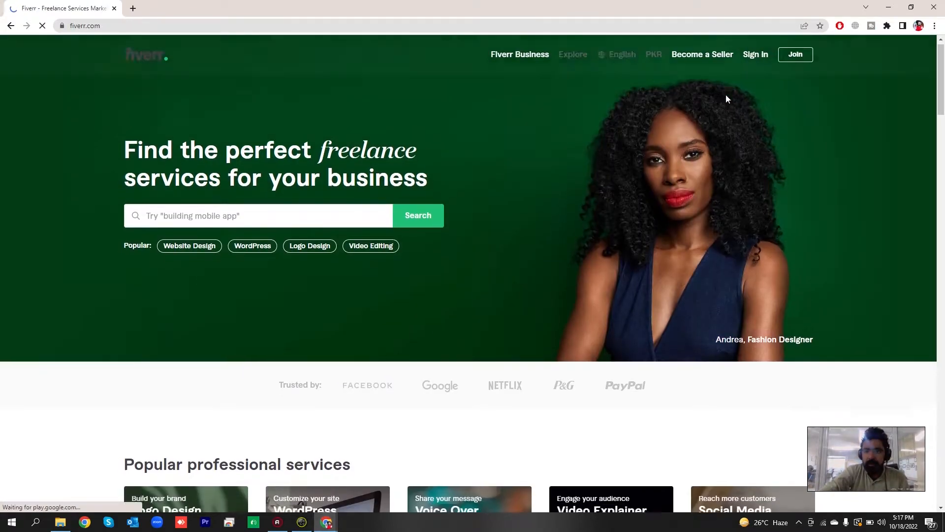
pyautogui.scroll(-20, 727, 98)
pyautogui.moveTo(732, 93)
pyautogui.scroll(8, 749, 94)
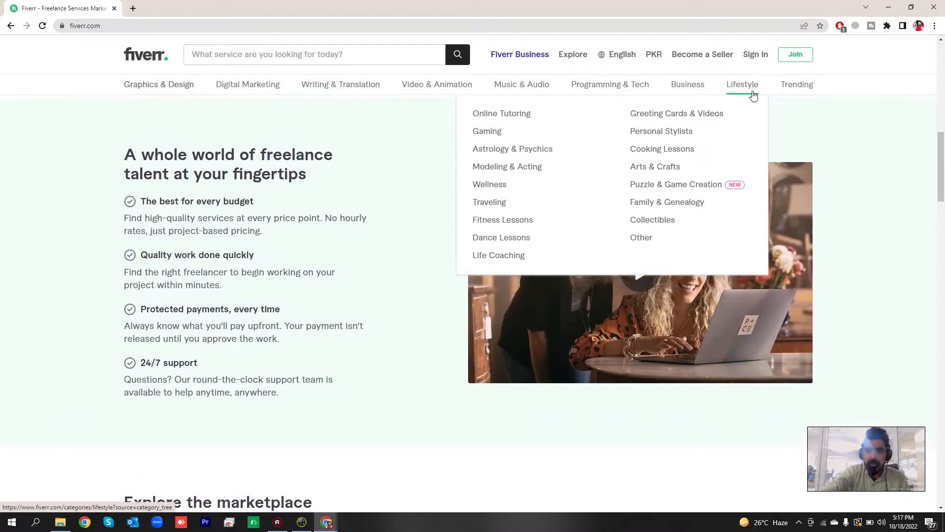
pyautogui.scroll(12, 754, 95)
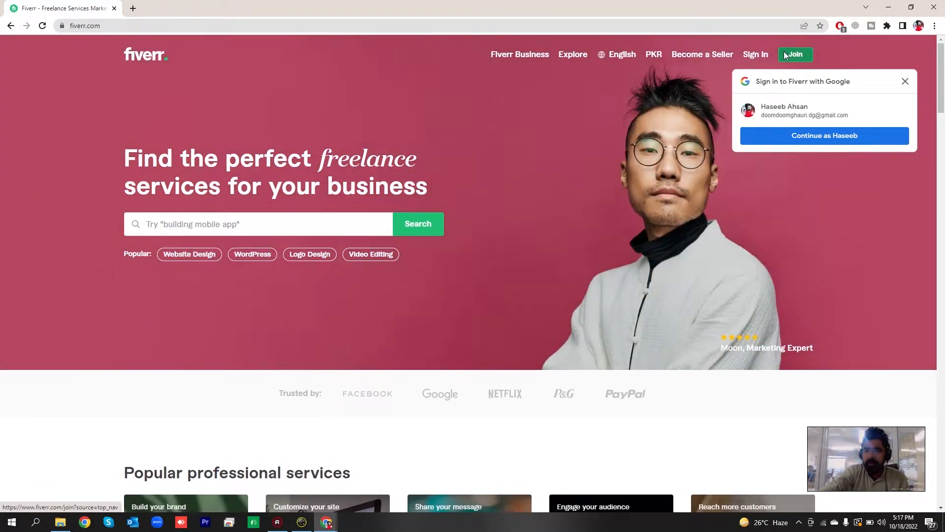
# - Start joining Fiverr with an e-mail address, filling in the sign-up e-mail and continuing to the account details
pyautogui.click(786, 55)
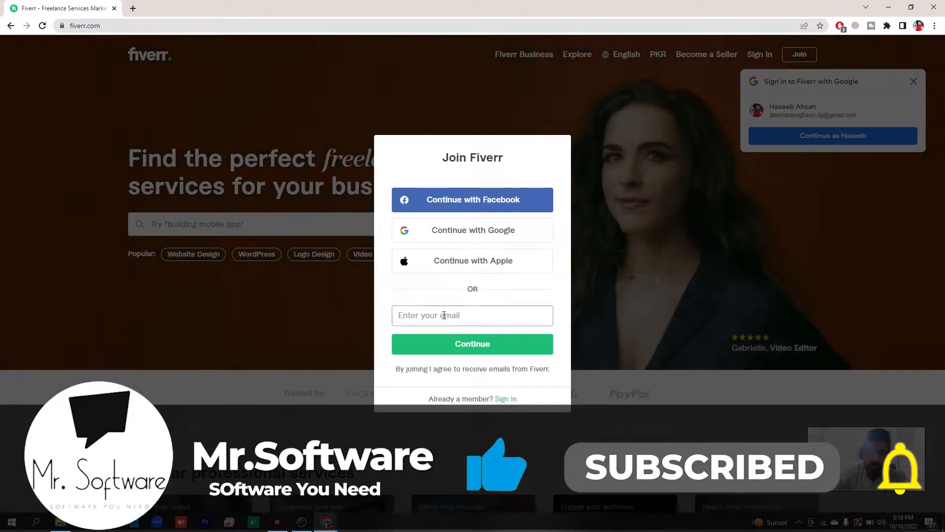
pyautogui.click(443, 315)
pyautogui.click(473, 342)
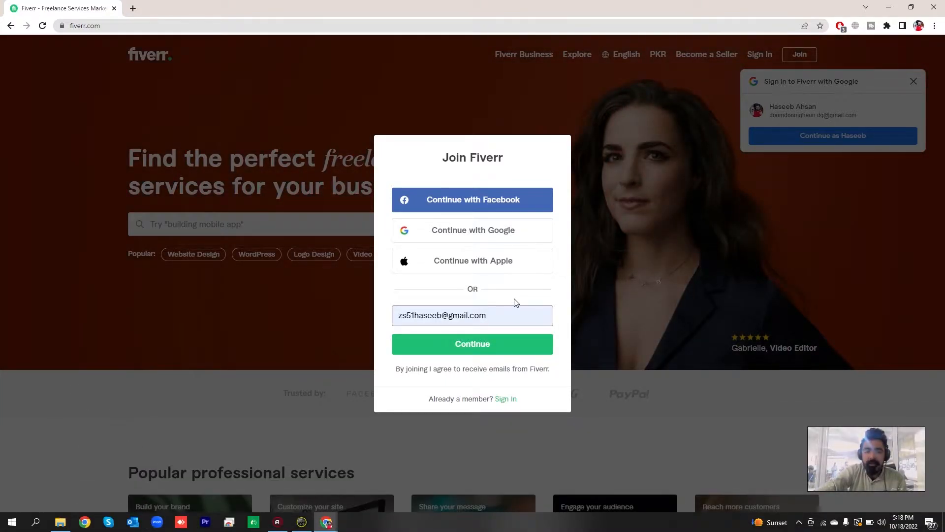
pyautogui.click(499, 344)
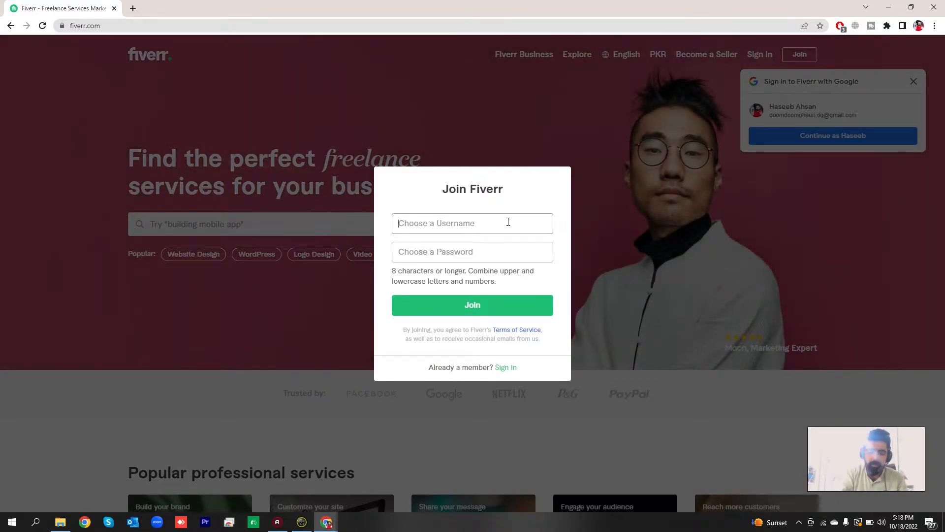
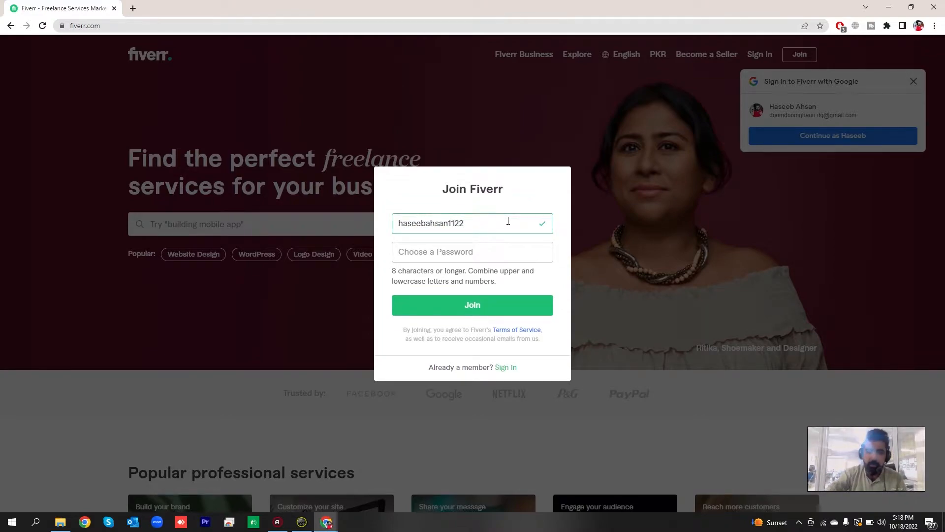
# - Choose an available username and a password for the new account and submit the sign-up
pyautogui.click(480, 253)
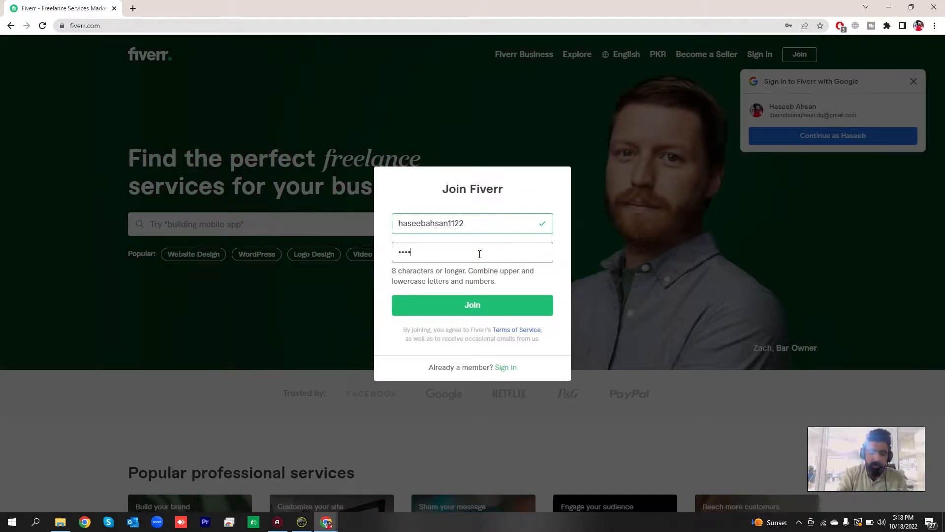
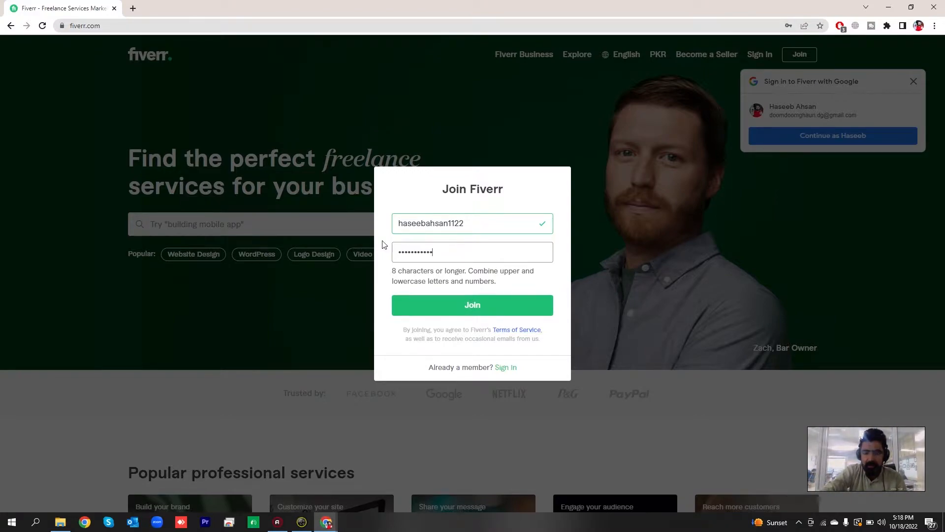
pyautogui.click(485, 305)
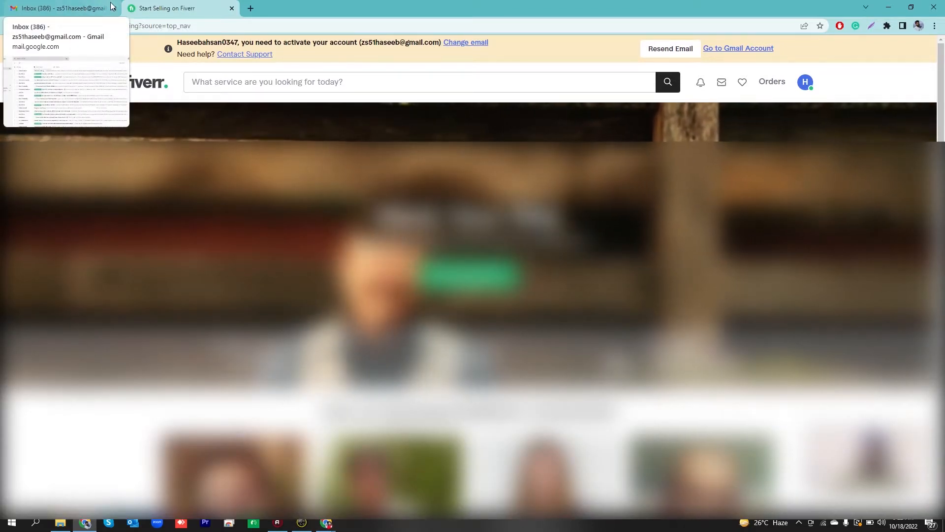
# - Switch to the Gmail inbox and activate the new account from Fiverr's "Activate Your New Account" message
pyautogui.click(110, 6)
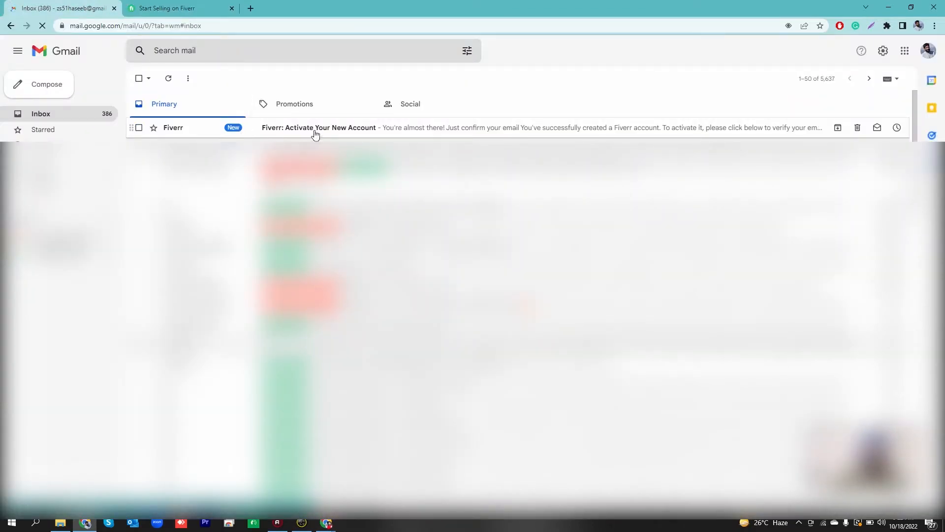
pyautogui.click(368, 129)
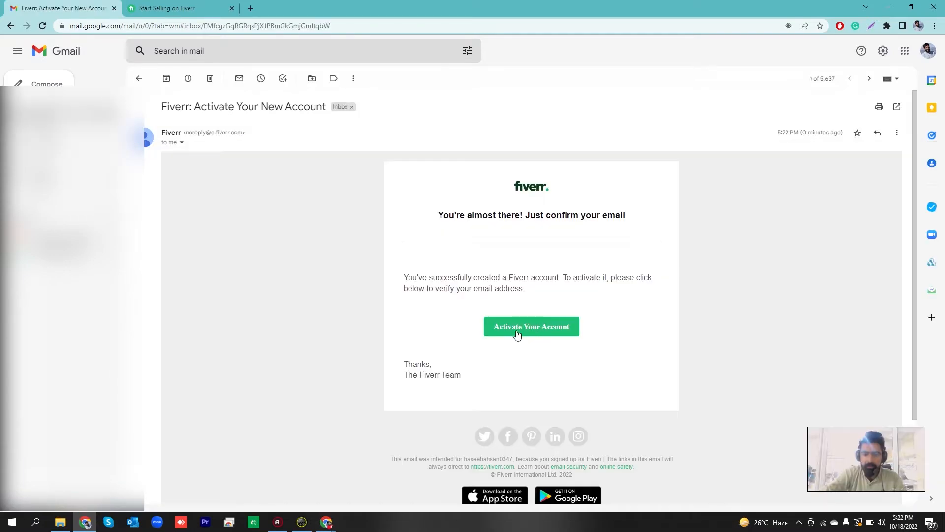
pyautogui.click(543, 334)
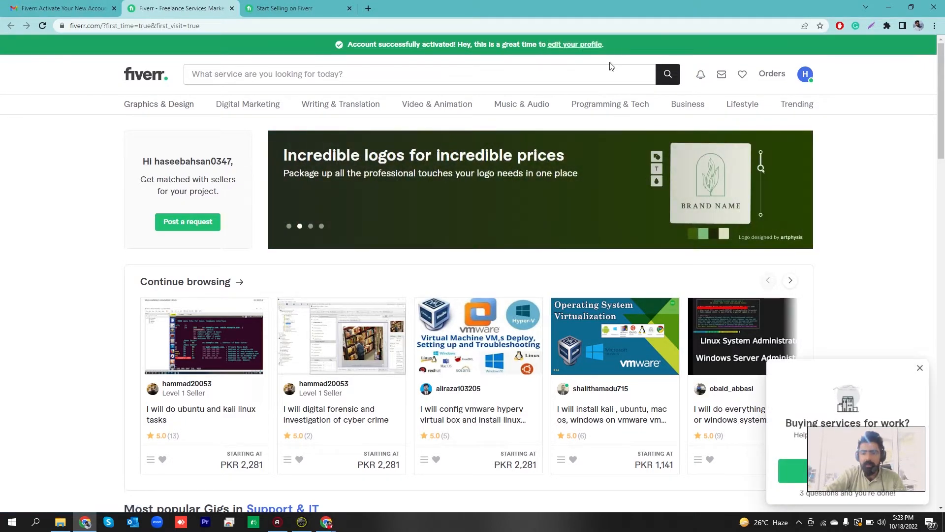
# - Open the account's profile page and review its description, languages, linked accounts, skills and education sections
pyautogui.click(806, 75)
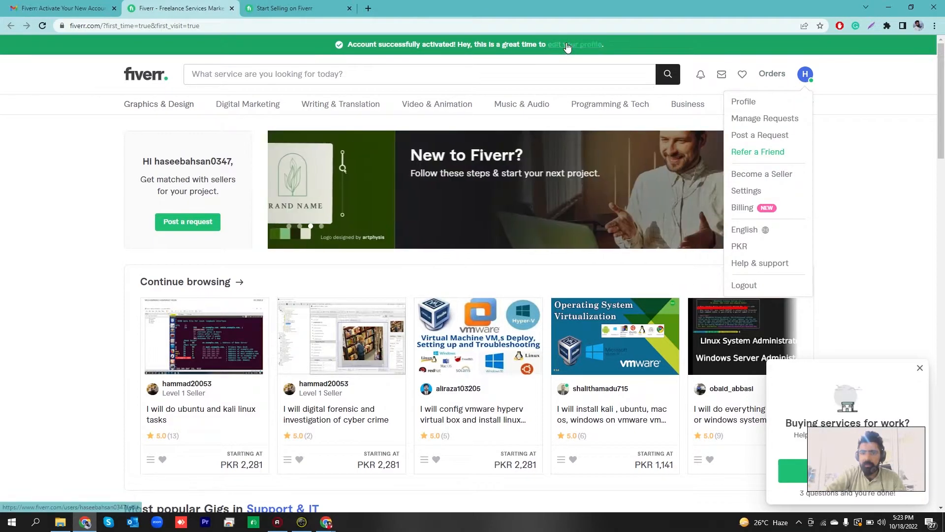
pyautogui.click(746, 101)
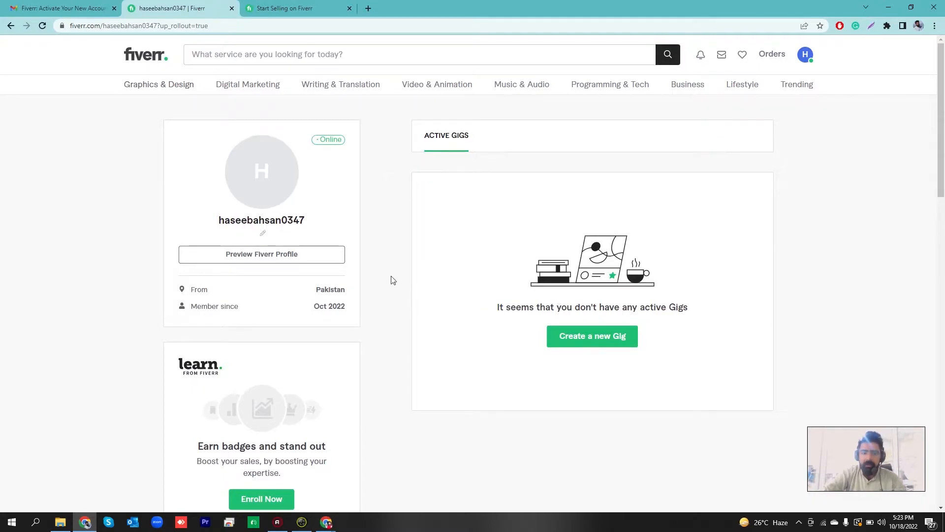
pyautogui.scroll(-4, 267, 278)
pyautogui.scroll(-5, 269, 278)
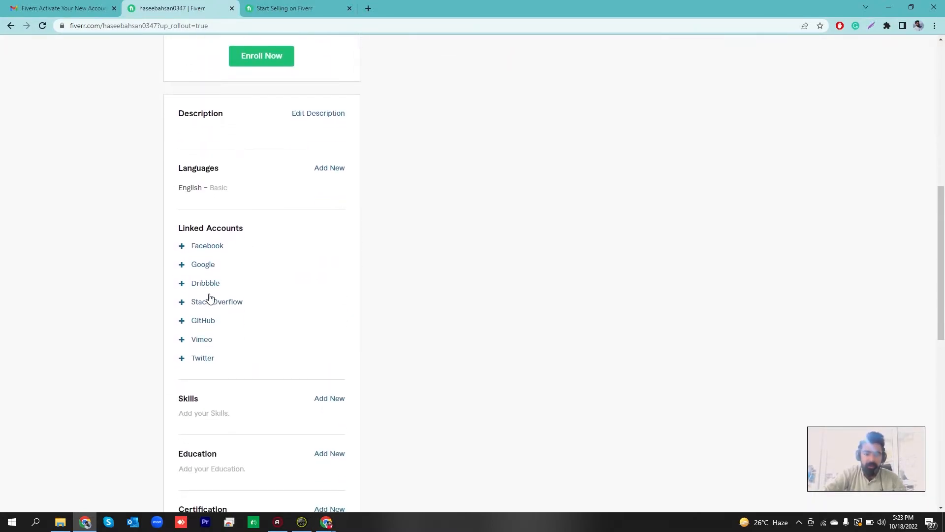
pyautogui.scroll(-6, 233, 447)
pyautogui.scroll(15, 226, 435)
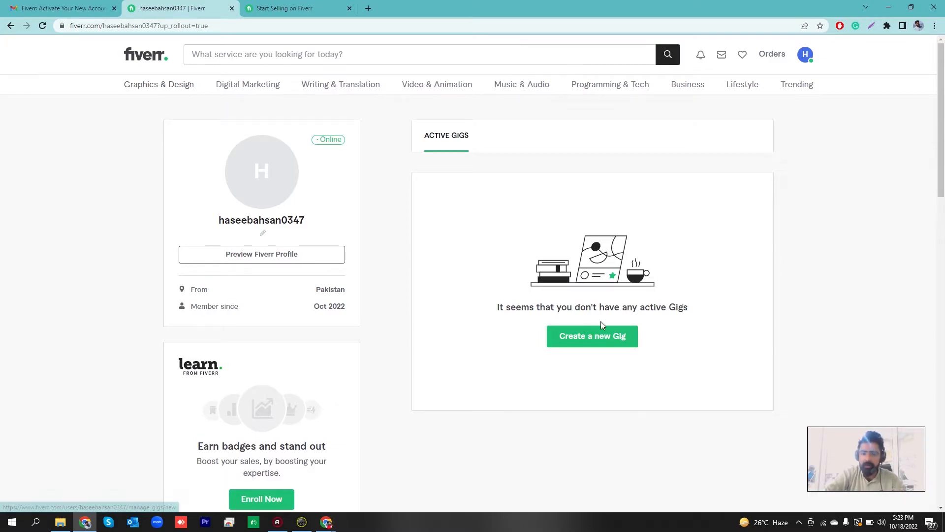
# - Create a new gig titled "I will modern minimalist logo design" in the suggested category Graphics & Design > Logo Design
pyautogui.click(602, 336)
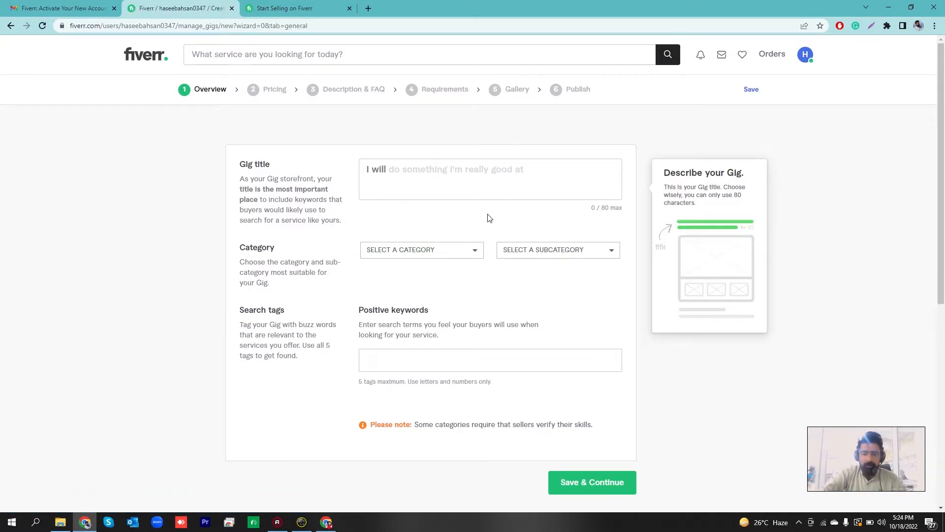
pyautogui.click(412, 172)
pyautogui.write('modern minimalist logo design')
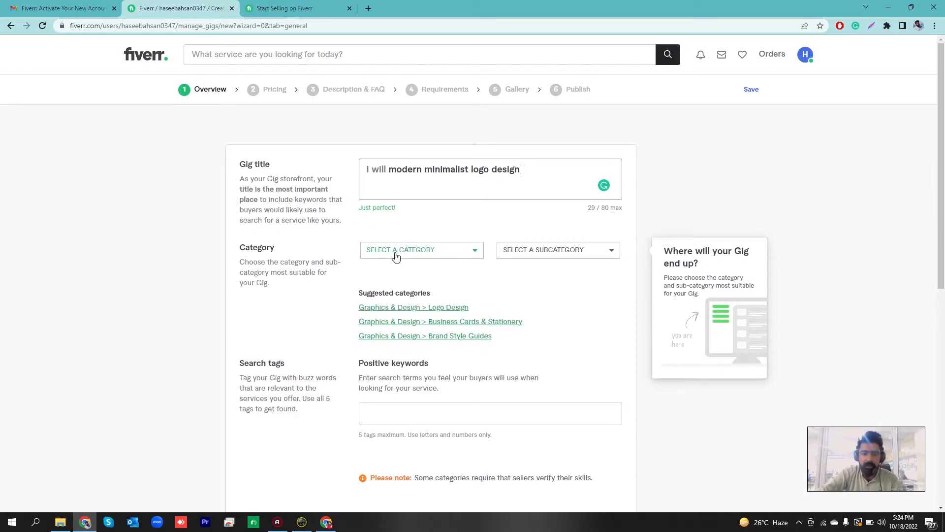
pyautogui.scroll(-1, 414, 246)
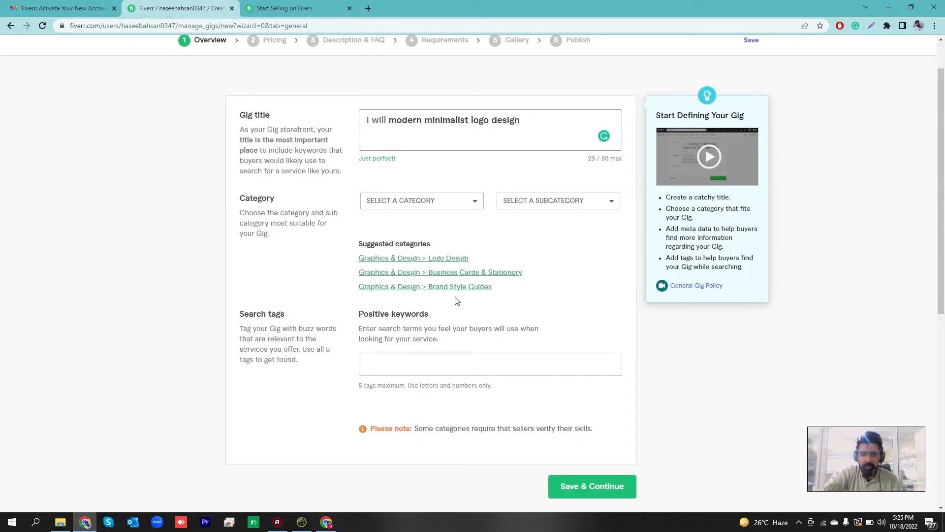
pyautogui.click(427, 262)
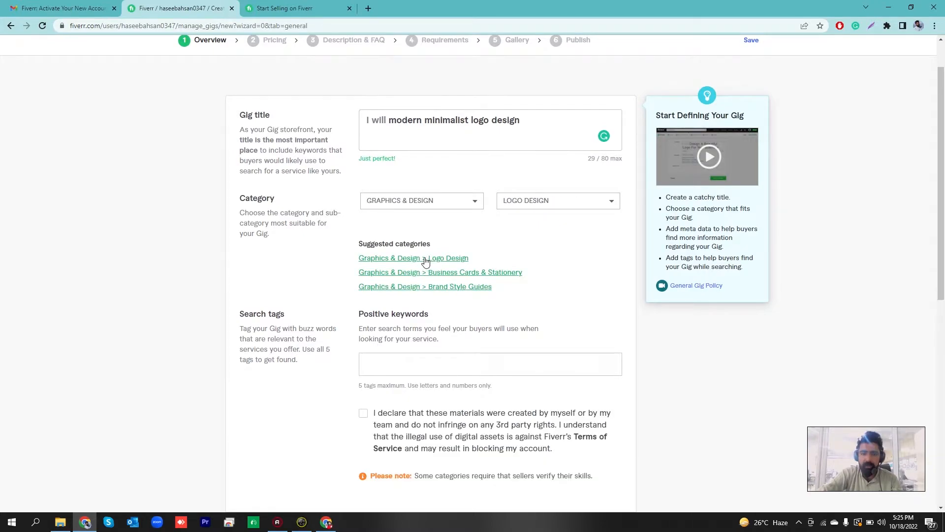
# - Set the gig's logo style to Modern and its logo types to Monogram, Wordmark and Pictorial
pyautogui.scroll(-3, 492, 233)
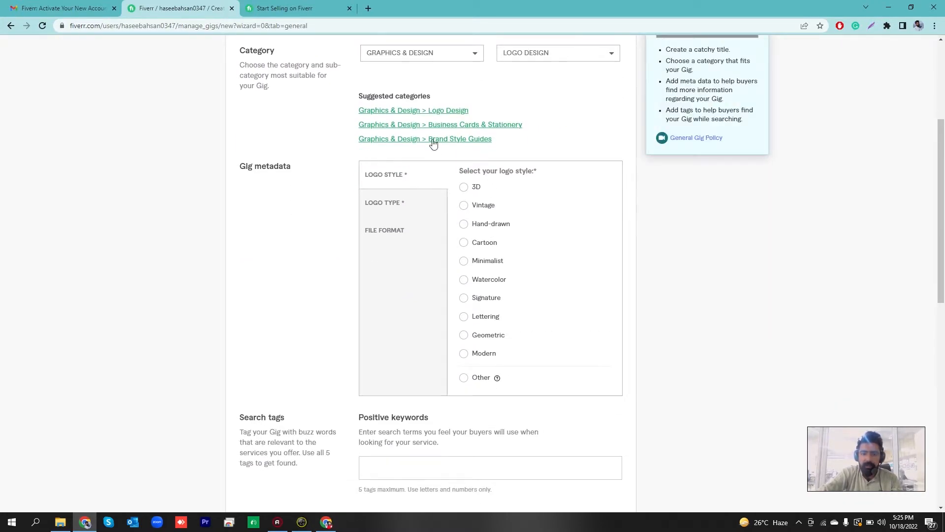
pyautogui.click(465, 260)
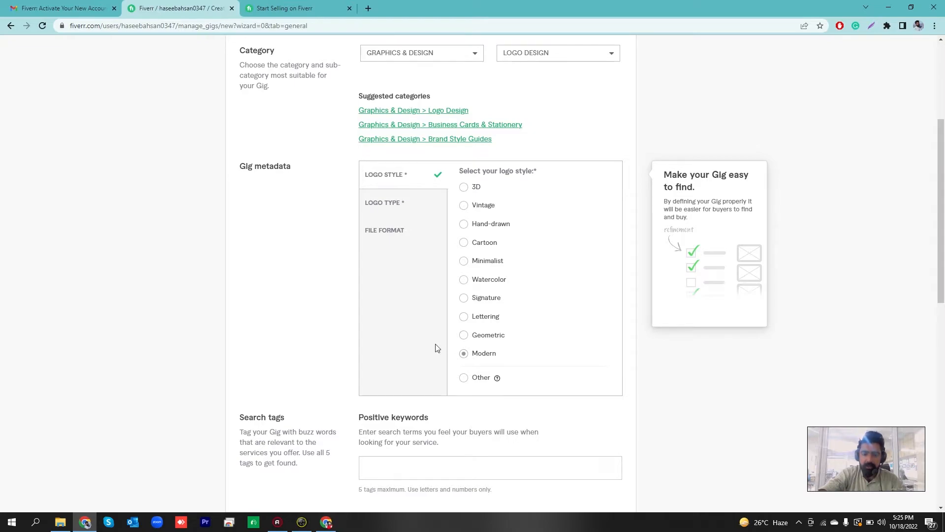
pyautogui.click(396, 206)
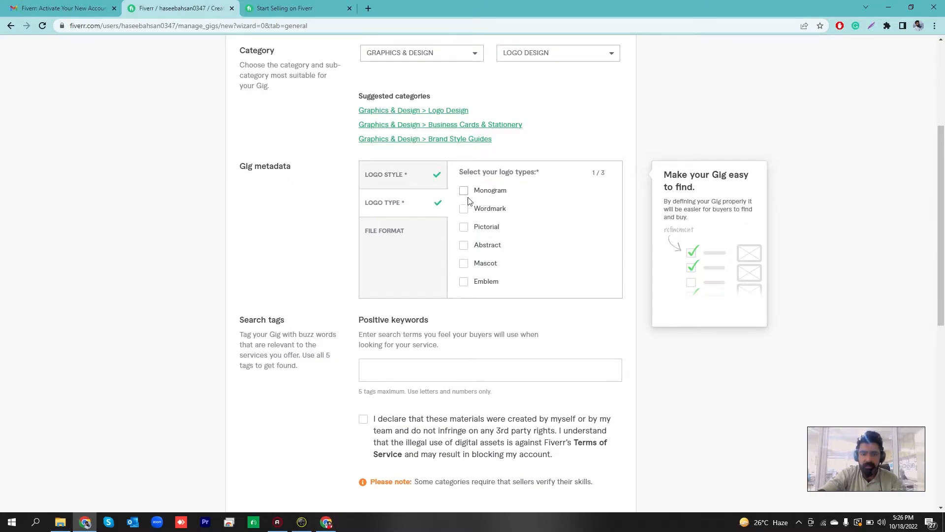
pyautogui.click(464, 227)
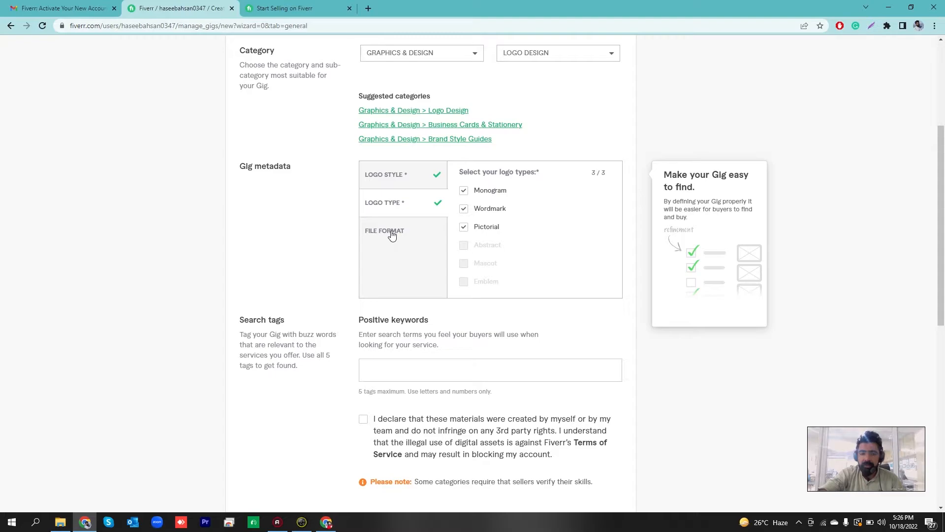
# - Select JPG, PDF, PNG and PSD as the file formats provided in the gig
pyautogui.click(373, 235)
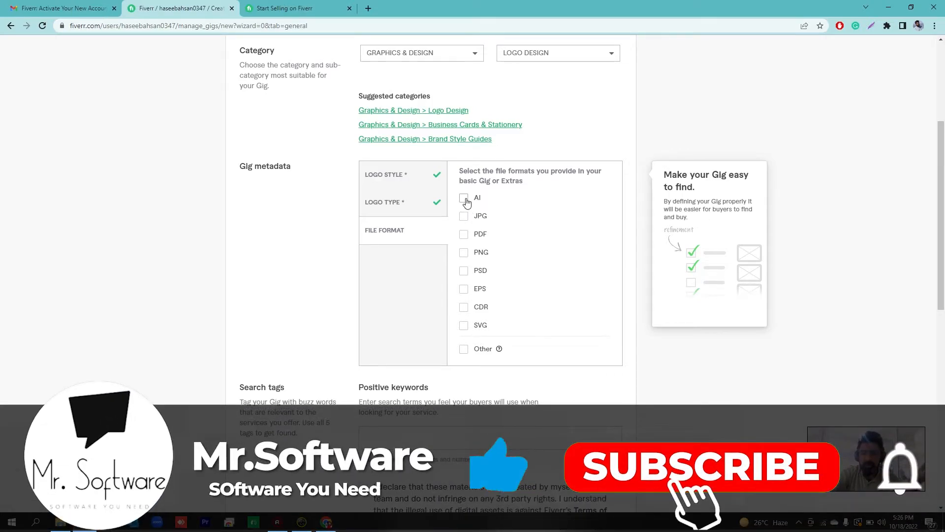
pyautogui.click(464, 216)
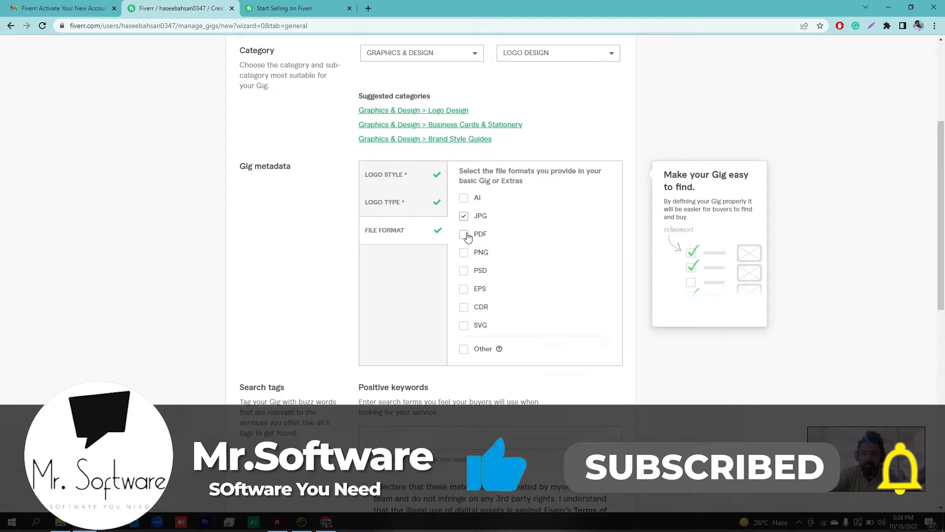
pyautogui.click(465, 236)
pyautogui.click(465, 254)
pyautogui.click(464, 272)
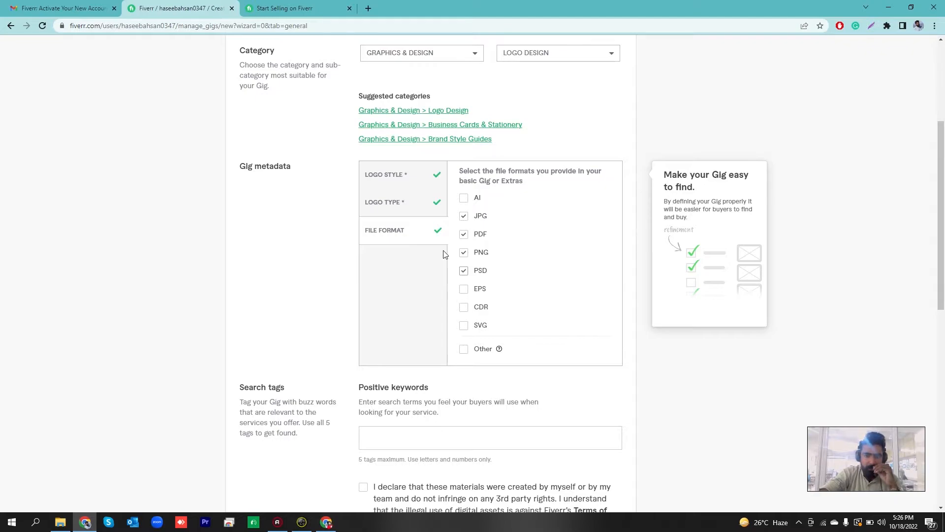
# - Tag the gig with Create Logo, Custom Logo and Design Logo, and save the overview with the materials declaration accepted
pyautogui.scroll(-4, 354, 240)
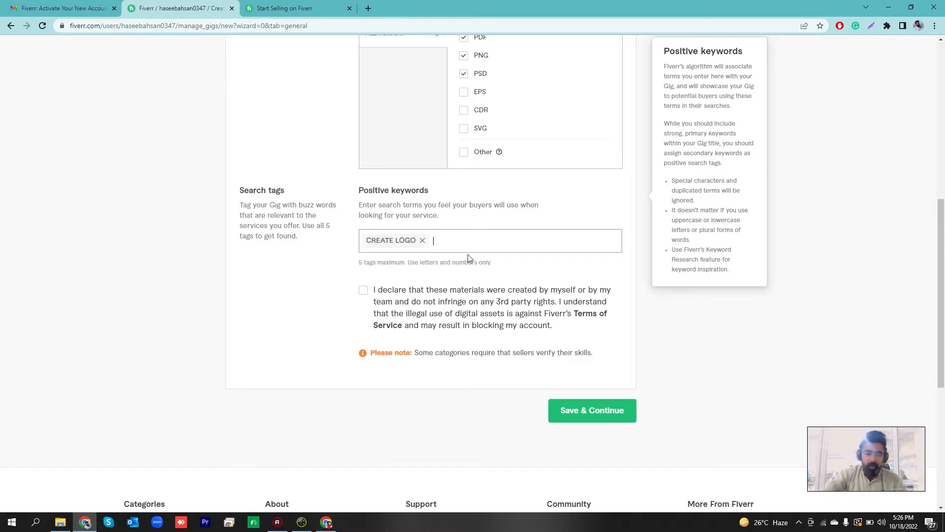
pyautogui.write('logo')
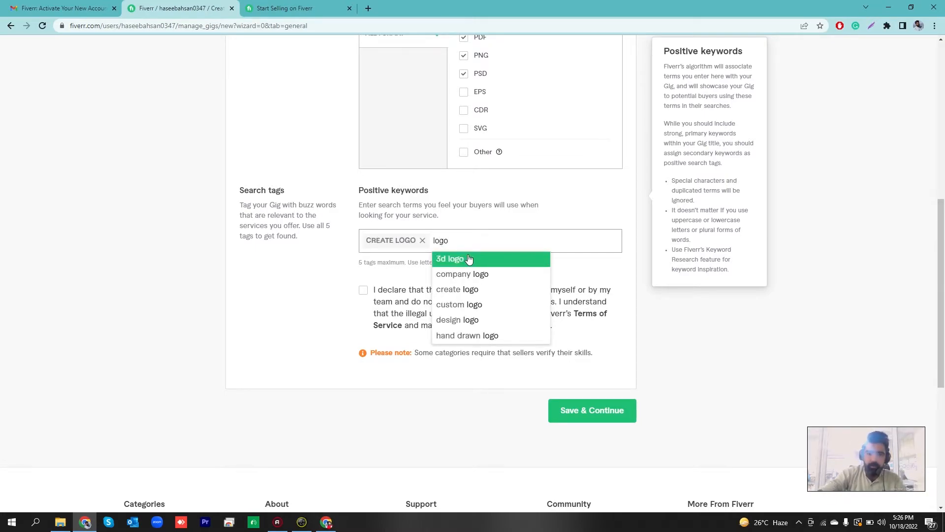
pyautogui.click(469, 309)
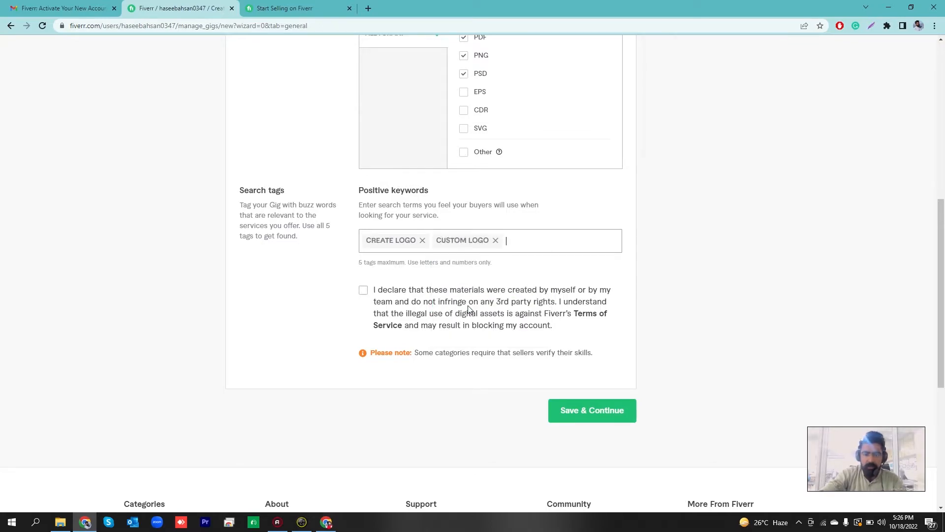
pyautogui.write('logo')
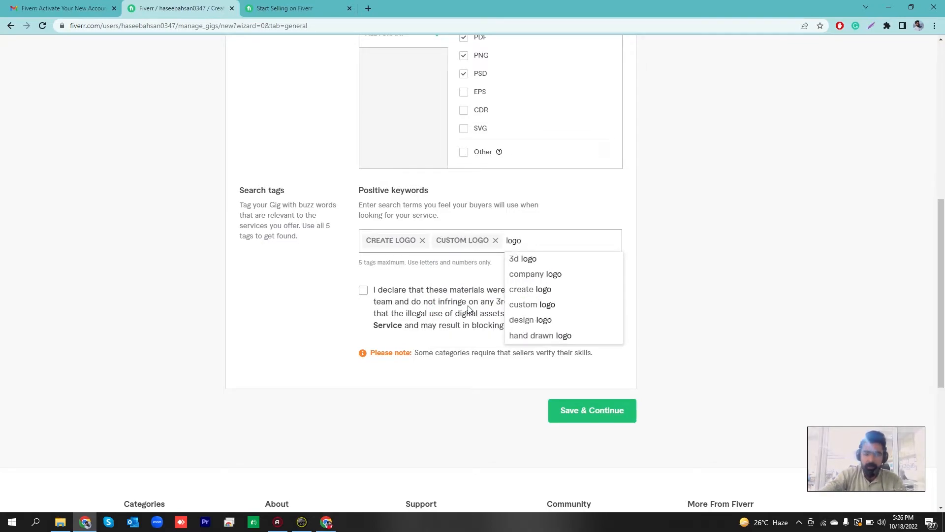
pyautogui.click(563, 319)
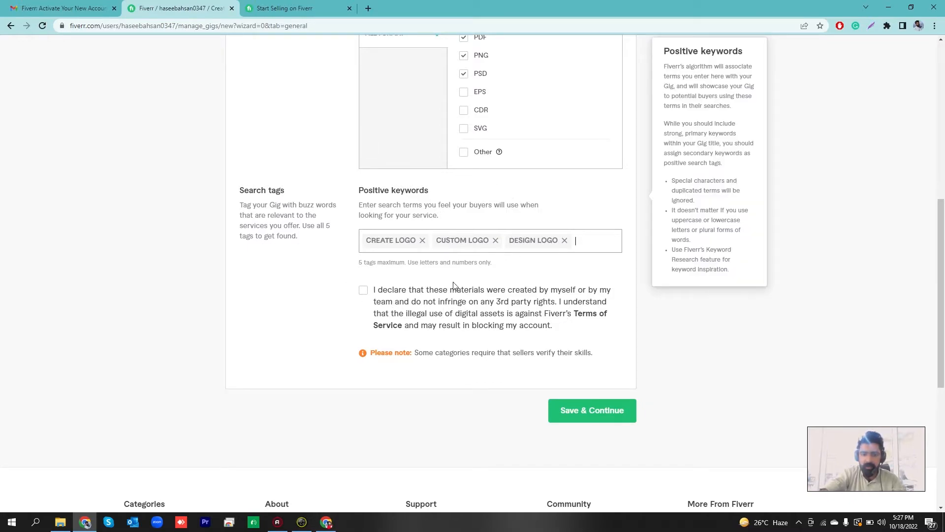
pyautogui.click(363, 292)
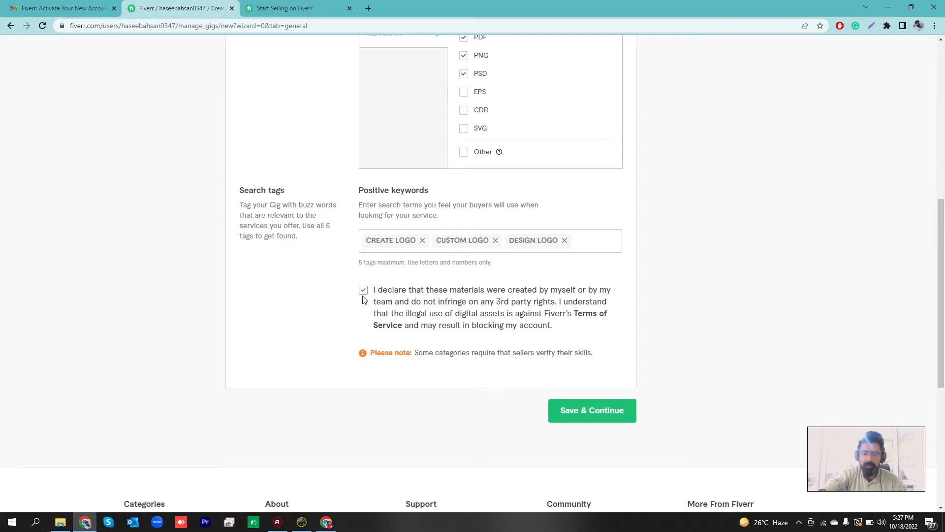
pyautogui.click(597, 409)
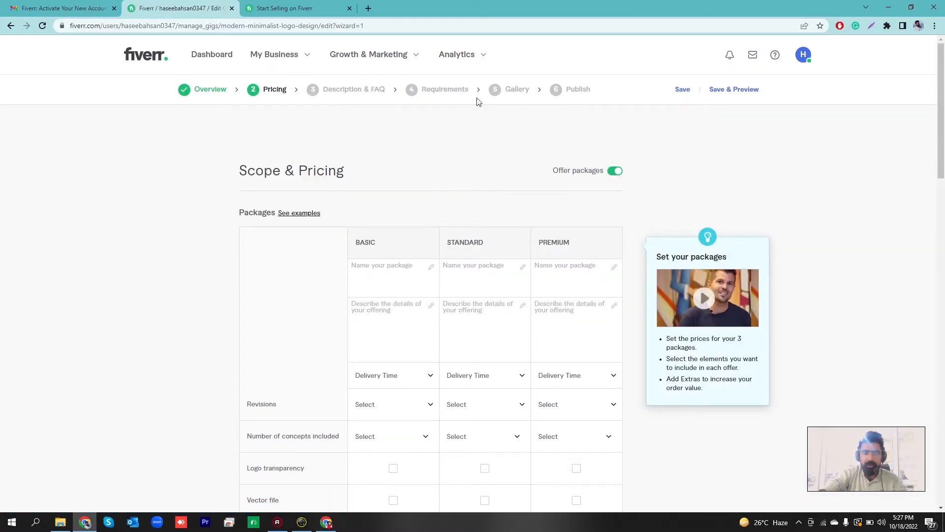
# - Name the Basic package THE CUB PACKAGE, Standard THE QUEEN - MOST SELLING, and Premium THE KING - RULE THE COMPETITION
pyautogui.scroll(-2, 400, 266)
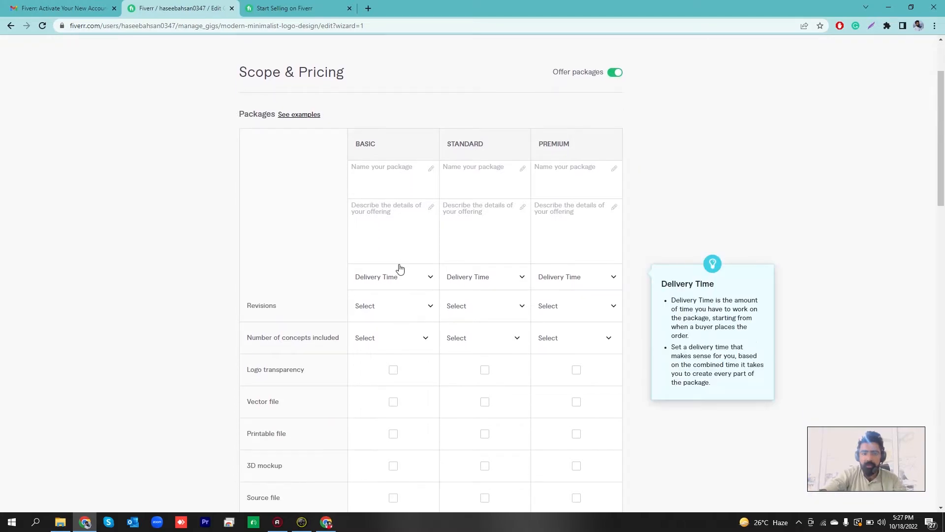
pyautogui.scroll(2, 399, 269)
pyautogui.scroll(-15, 400, 269)
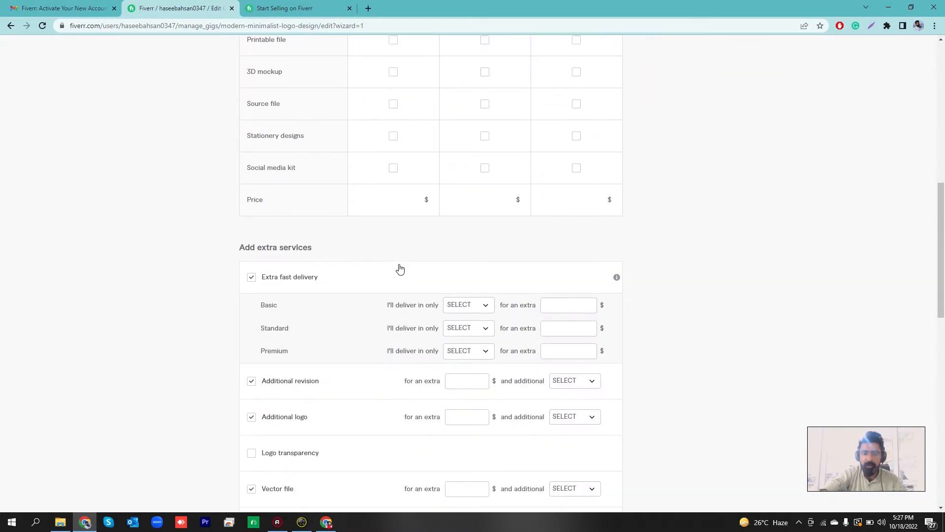
pyautogui.scroll(-3, 400, 268)
pyautogui.scroll(20, 398, 265)
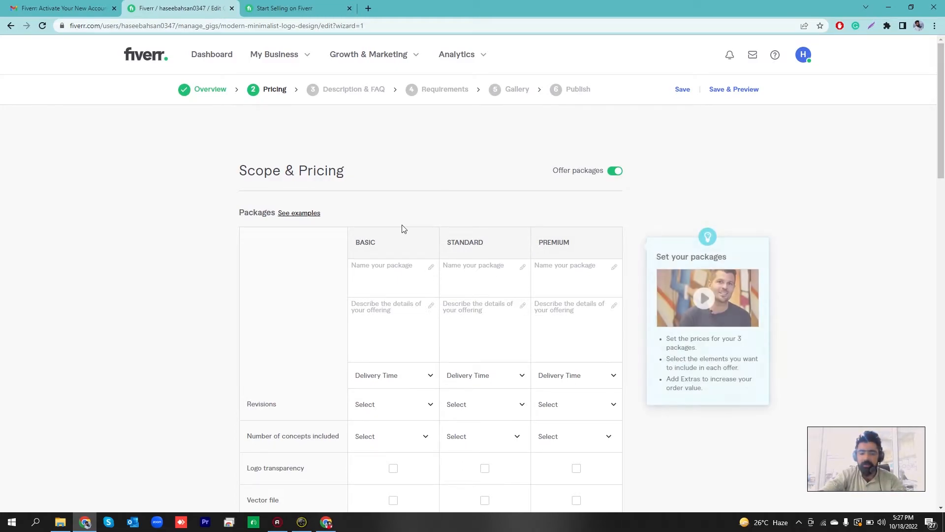
pyautogui.click(387, 268)
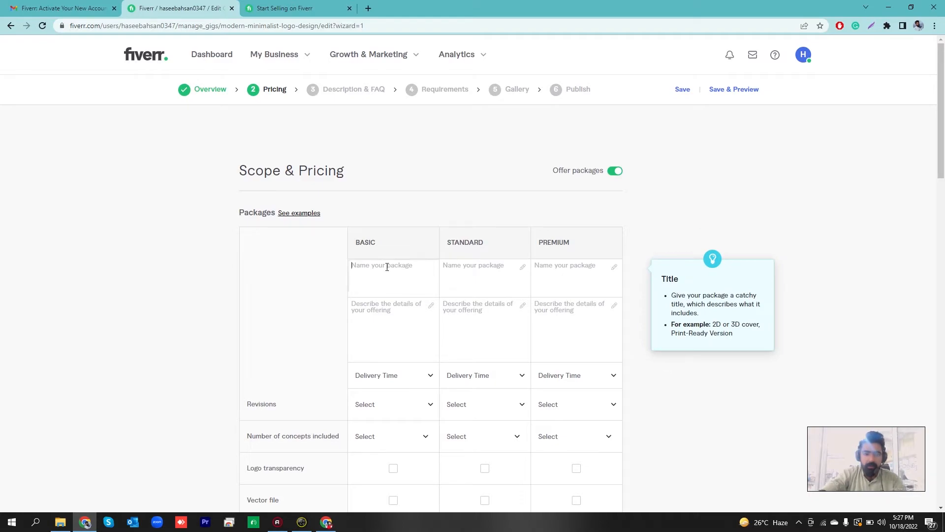
pyautogui.write('THE CUB PACKAGE')
pyautogui.click(478, 280)
pyautogui.write('THE QUEEN - MOST SELLING')
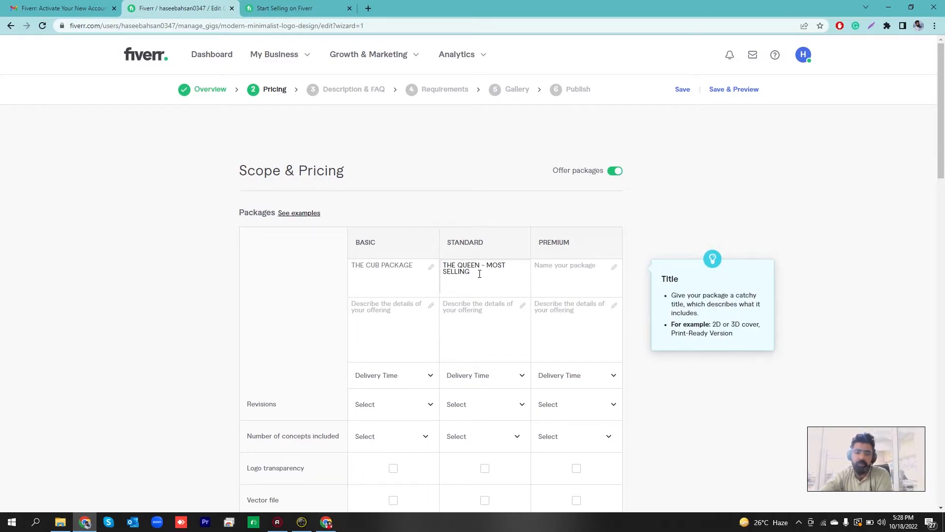
pyautogui.click(584, 273)
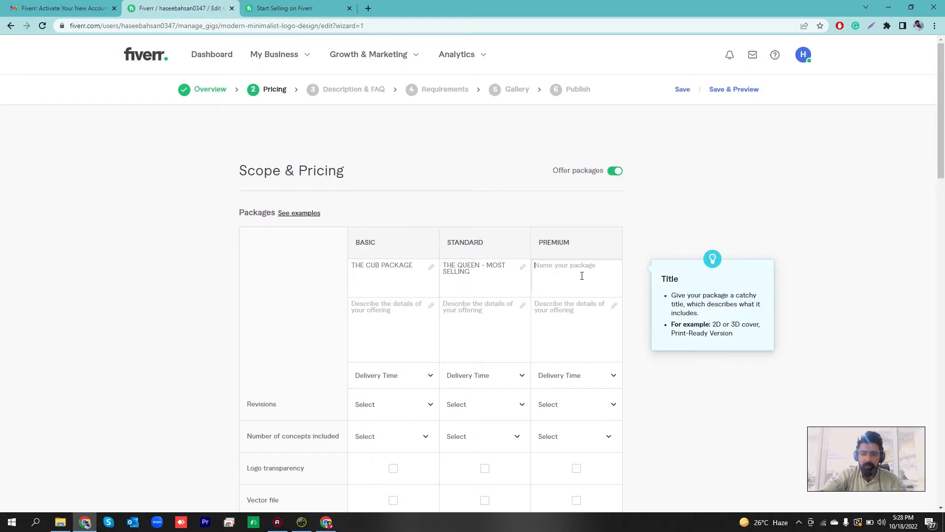
pyautogui.write('THE KING - RULE THE COMPETITION')
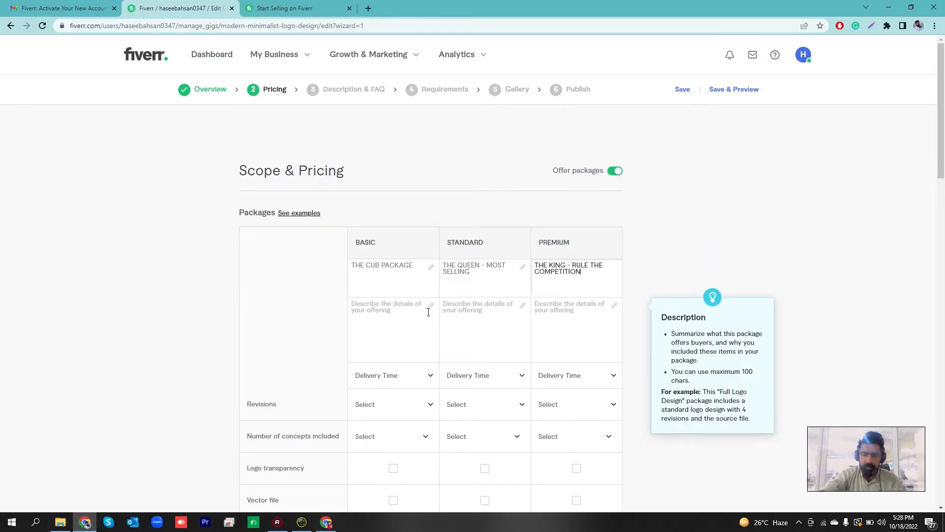
# - Describe Basic as 3 logo designs plus mockup, Standard as 4 logos plus vector source file, and Premium as 5 logos plus stationery design
pyautogui.scroll(-1, 392, 278)
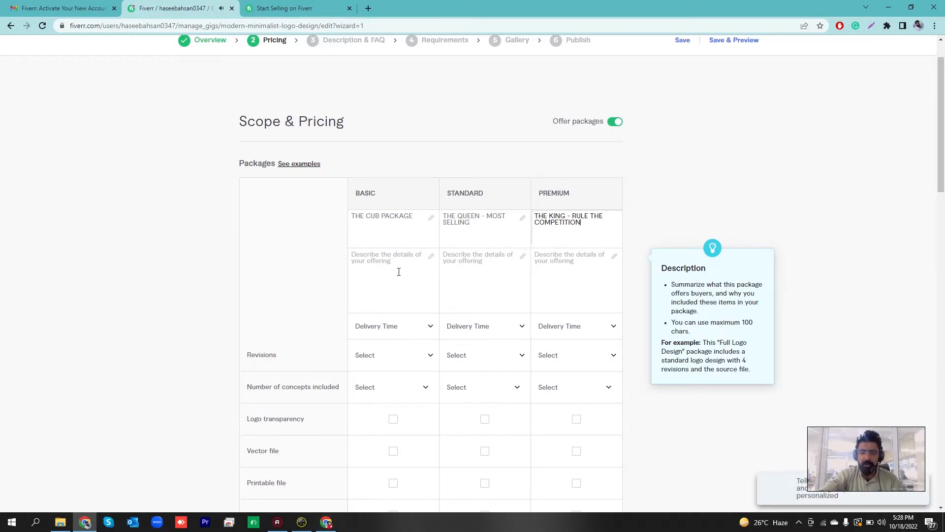
pyautogui.click(398, 272)
pyautogui.write('3 Logo Designs + High Quality Mockup - NO COMPLEX OR MASCOT LOGO')
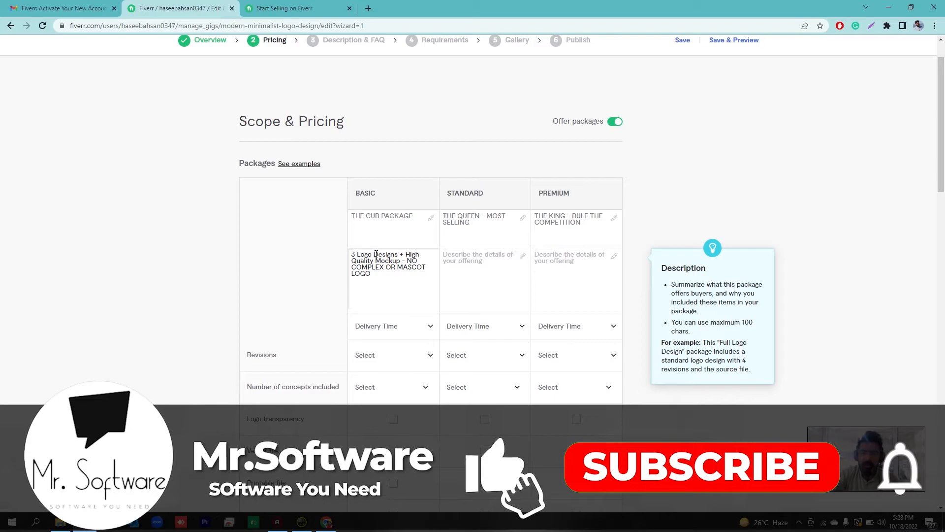
pyautogui.click(474, 254)
pyautogui.write('4 HQ UltraQuality Logos + AI EPS Vector Source File + 3D Mockup + VIP Support + 5 Social Media Cover')
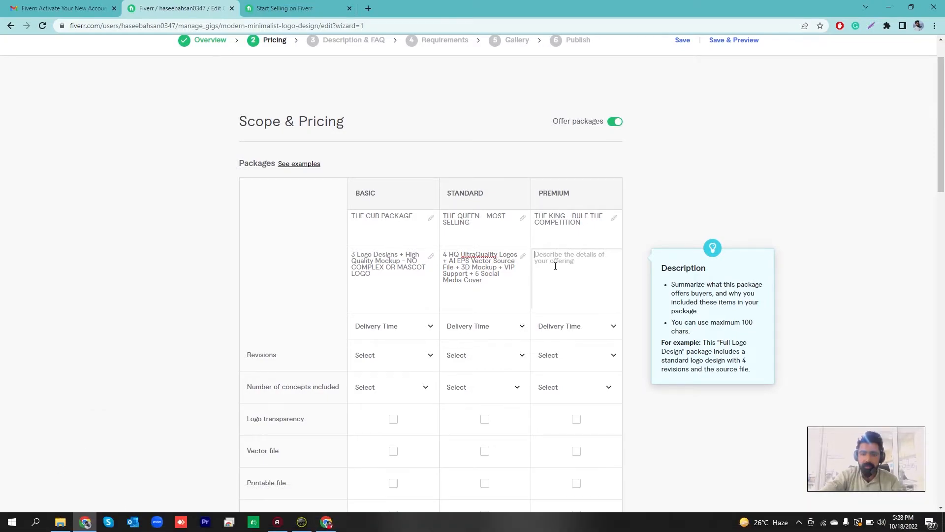
pyautogui.write('5 ULTIMATE Logos + AI - EPS PDF JPG PNG File + 3D Mock-up + 5 Social Media Cover + Stationery Design')
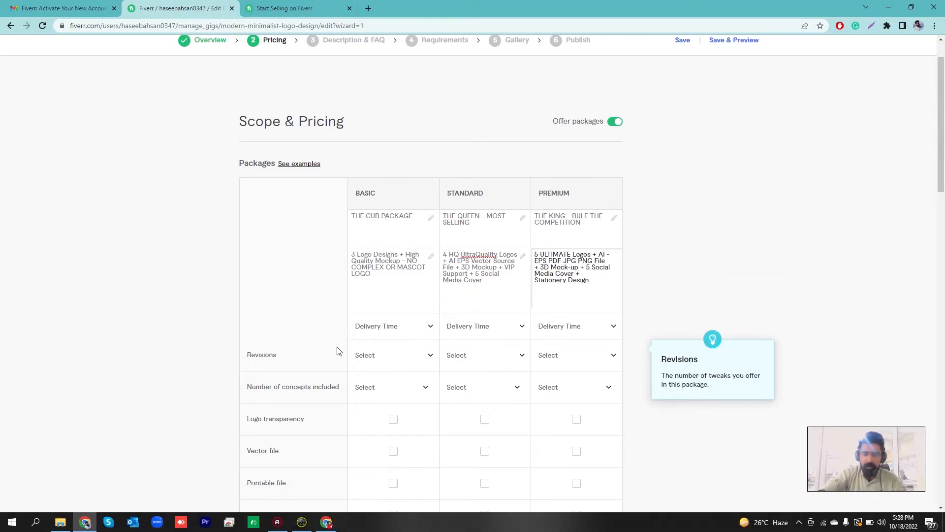
# - Set the delivery time to 3 days for the Basic and Standard packages and 2 days for Premium
pyautogui.scroll(-2, 315, 330)
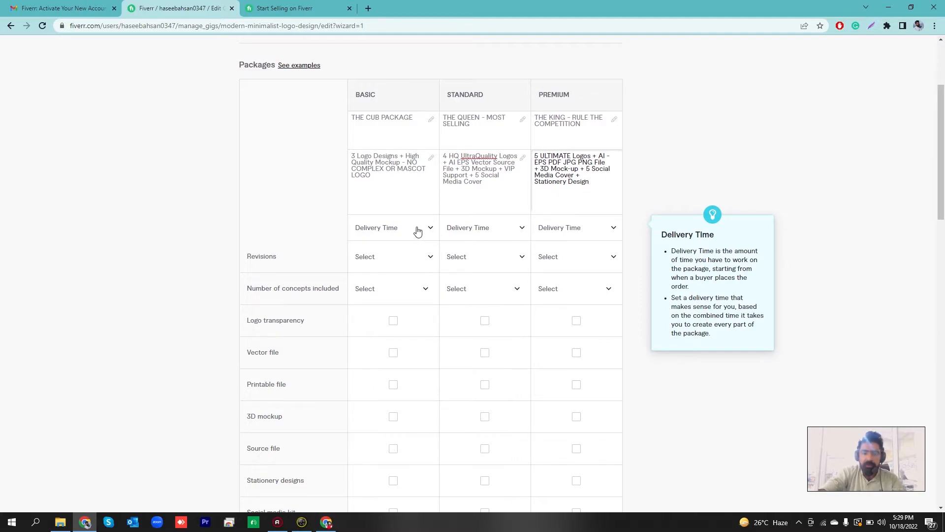
pyautogui.click(418, 230)
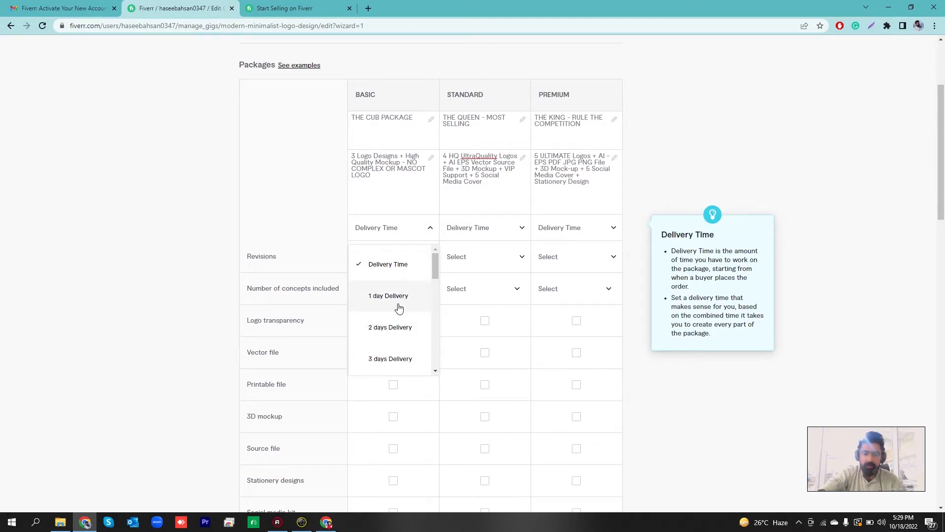
pyautogui.click(389, 361)
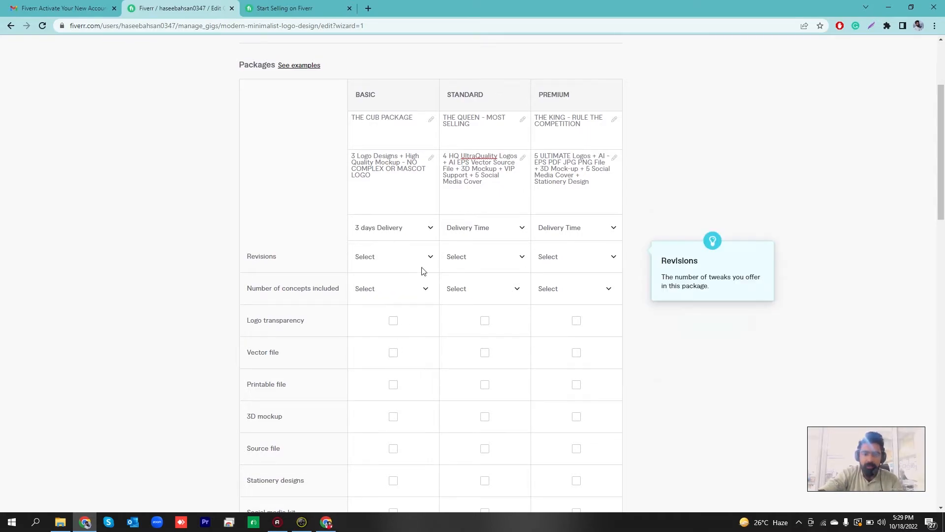
pyautogui.click(482, 232)
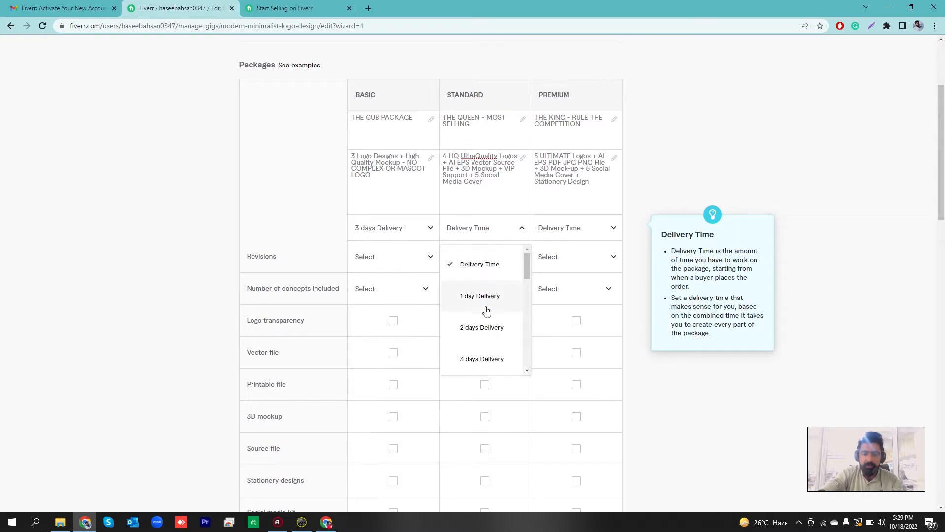
pyautogui.click(482, 359)
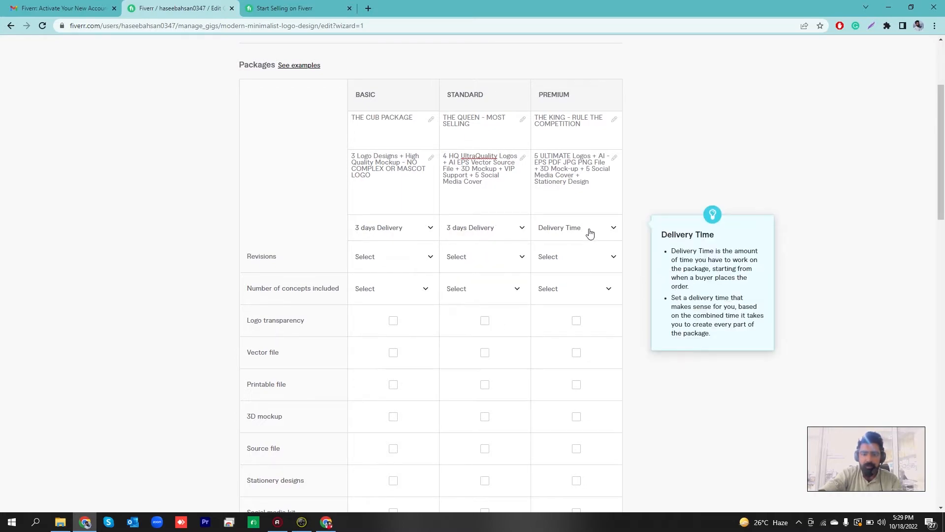
pyautogui.click(590, 233)
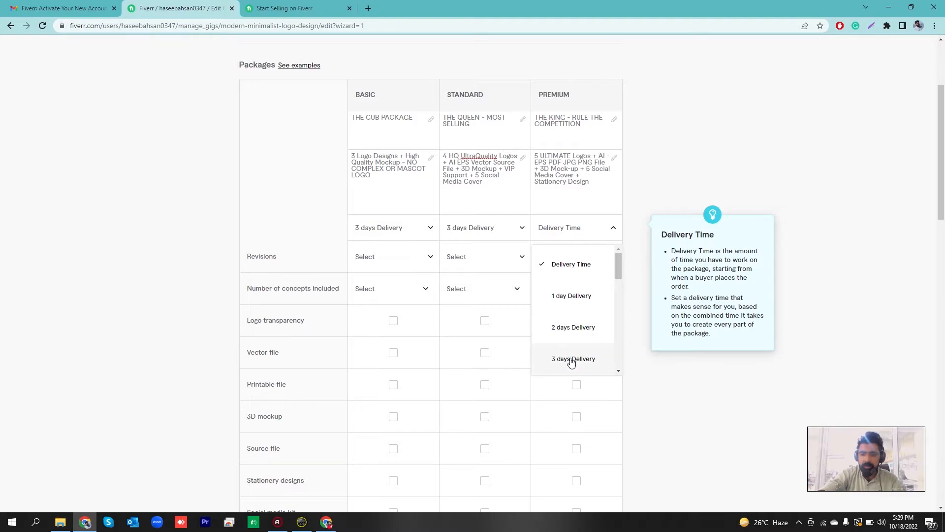
pyautogui.click(571, 360)
pyautogui.click(593, 227)
pyautogui.click(572, 327)
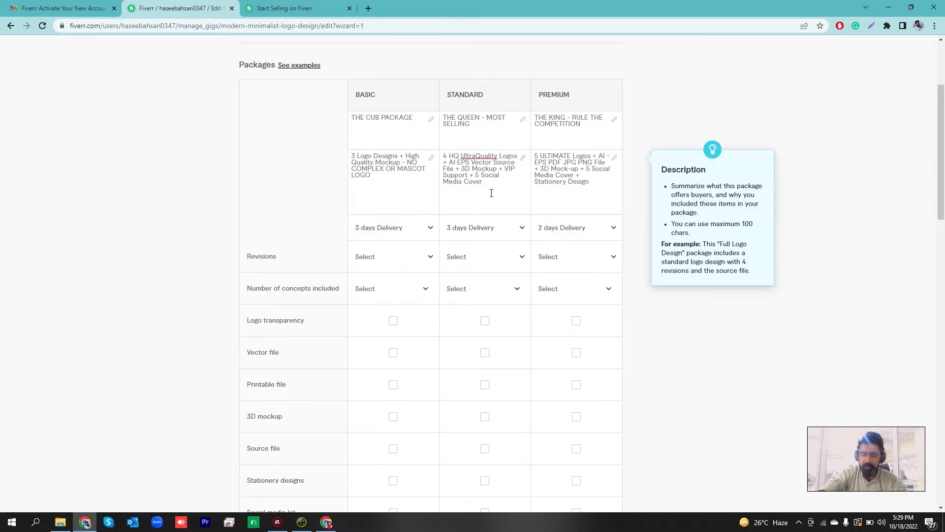
# - Set the number of revisions to 1 for Basic, 3 for Standard and 8 for Premium
pyautogui.click(429, 261)
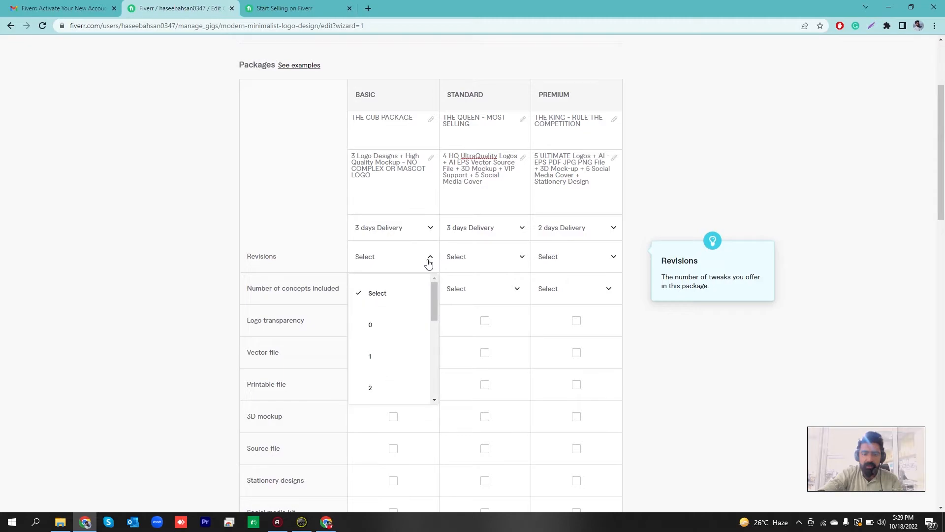
pyautogui.click(388, 359)
pyautogui.click(498, 253)
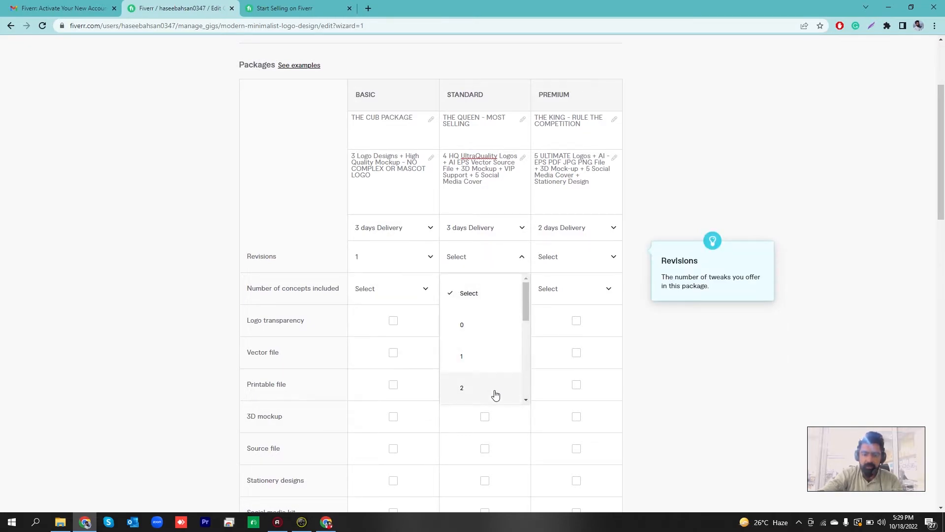
pyautogui.scroll(-1, 492, 379)
pyautogui.click(481, 370)
pyautogui.click(576, 257)
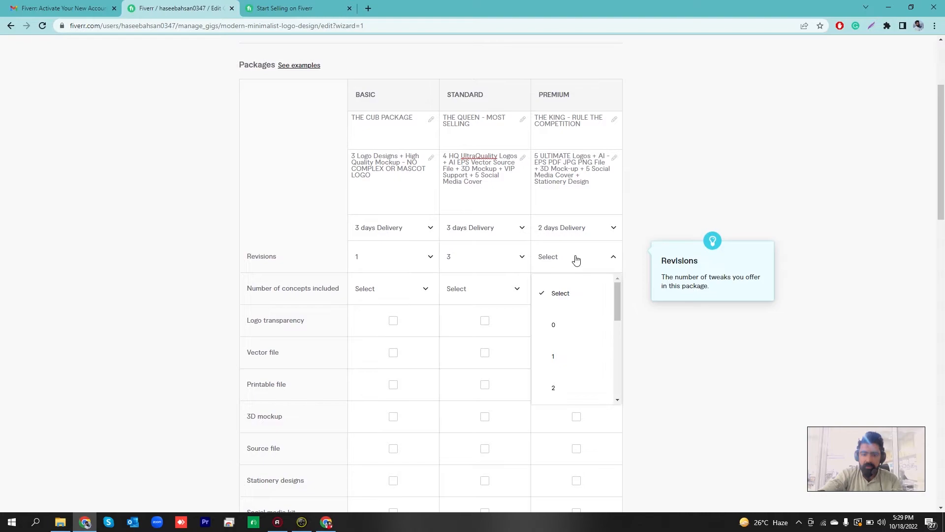
pyautogui.scroll(-2, 573, 347)
pyautogui.scroll(-3, 572, 348)
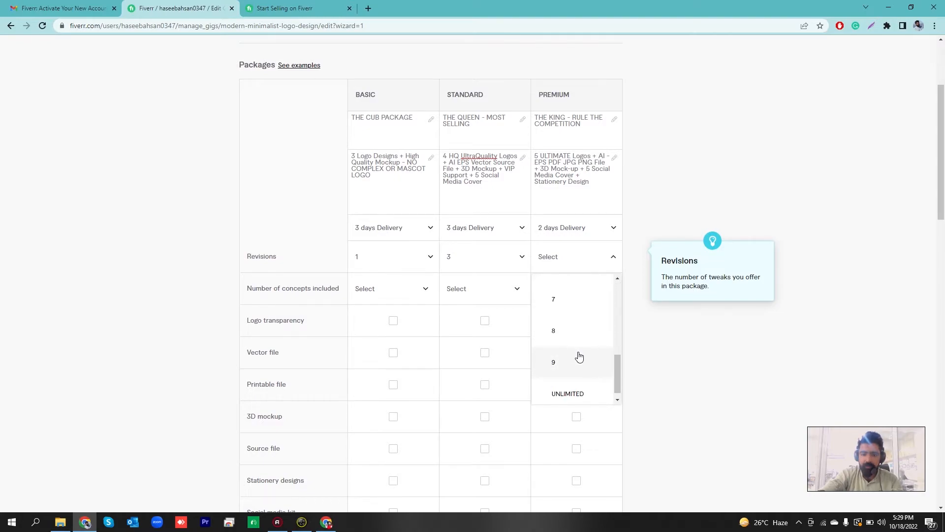
pyautogui.click(579, 335)
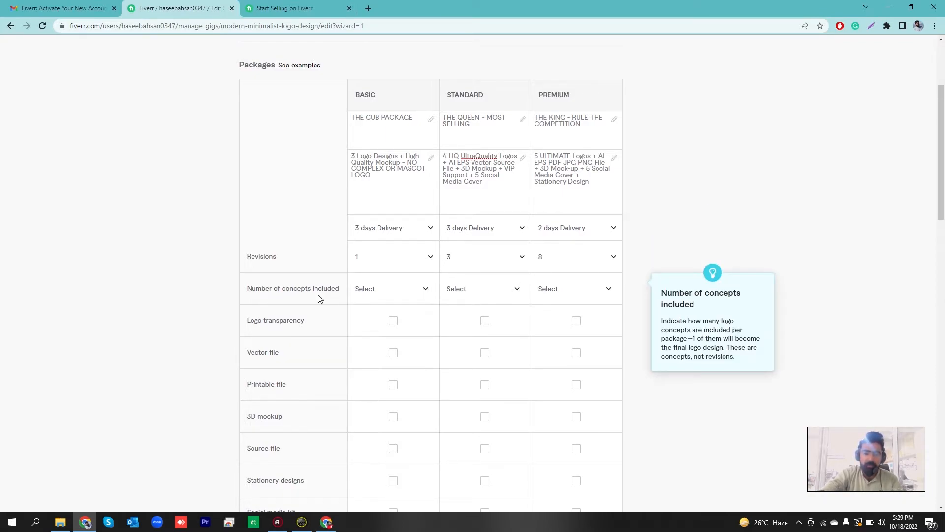
# - Set the number of concepts included to 3 for Basic, 4 for Standard and 5 for Premium
pyautogui.click(421, 290)
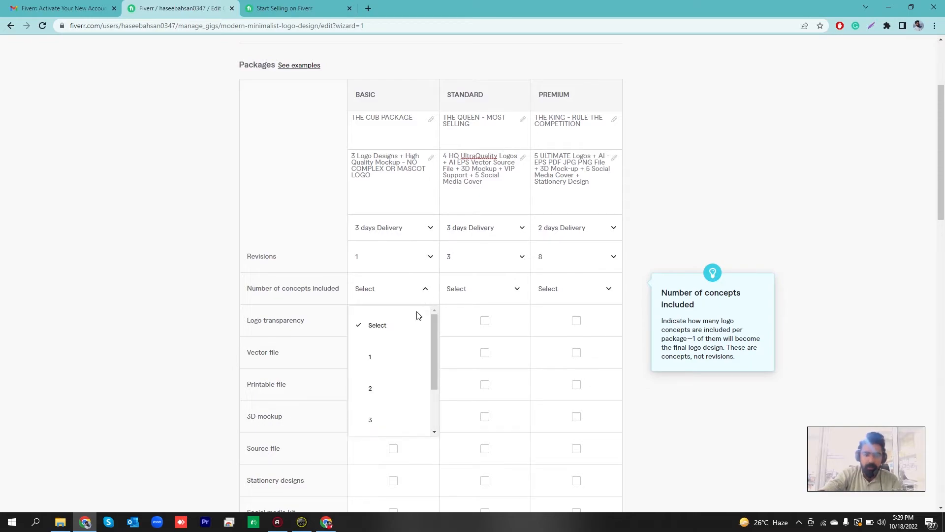
pyautogui.click(389, 419)
pyautogui.click(500, 288)
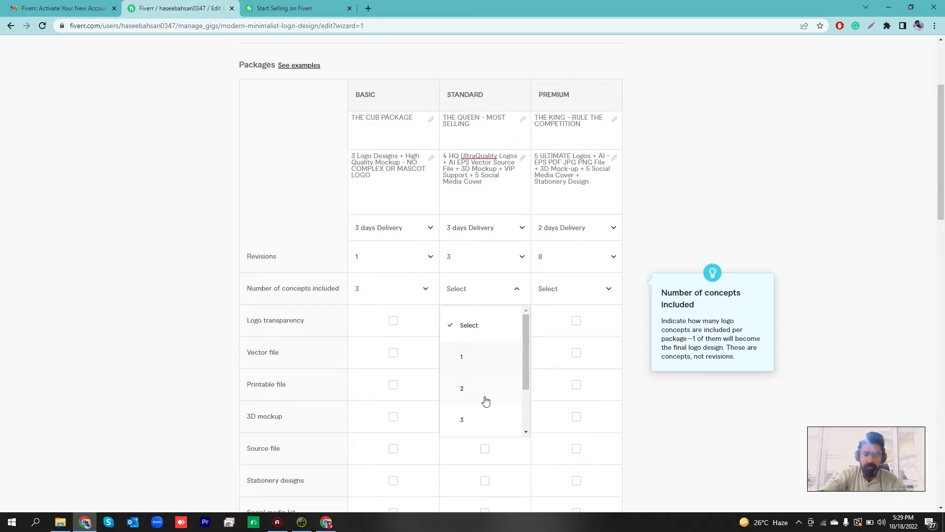
pyautogui.scroll(-1, 486, 404)
pyautogui.click(485, 408)
pyautogui.click(589, 288)
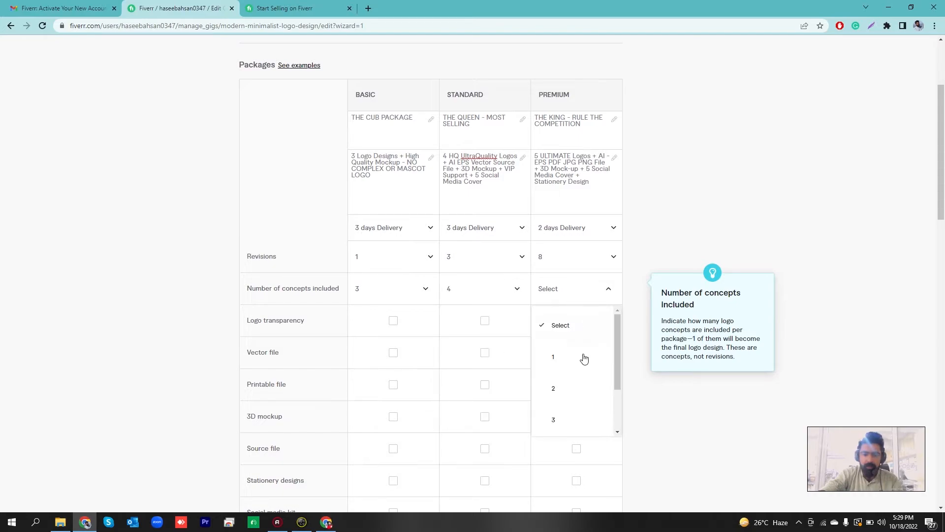
pyautogui.scroll(-2, 586, 384)
pyautogui.click(578, 415)
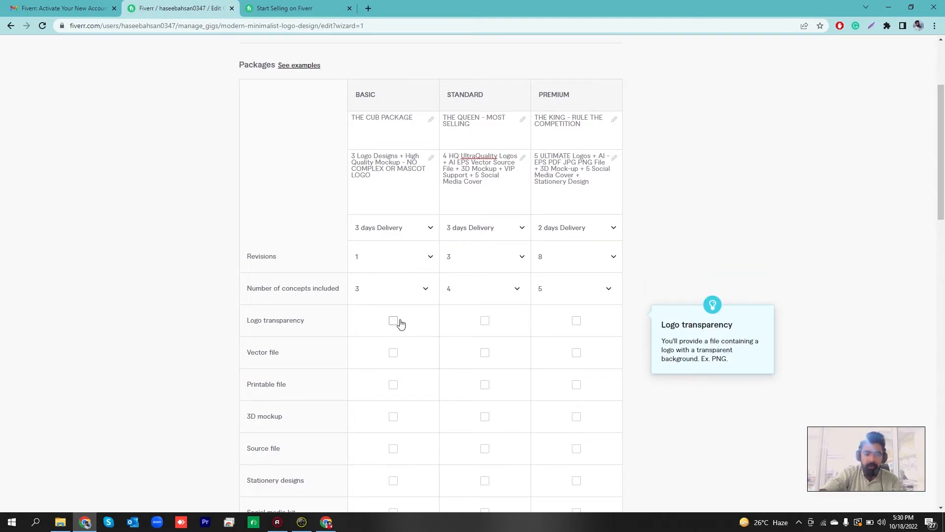
# - Include logo transparency in the Basic, Standard and Premium packages
pyautogui.click(484, 321)
pyautogui.click(577, 322)
pyautogui.scroll(-2, 398, 316)
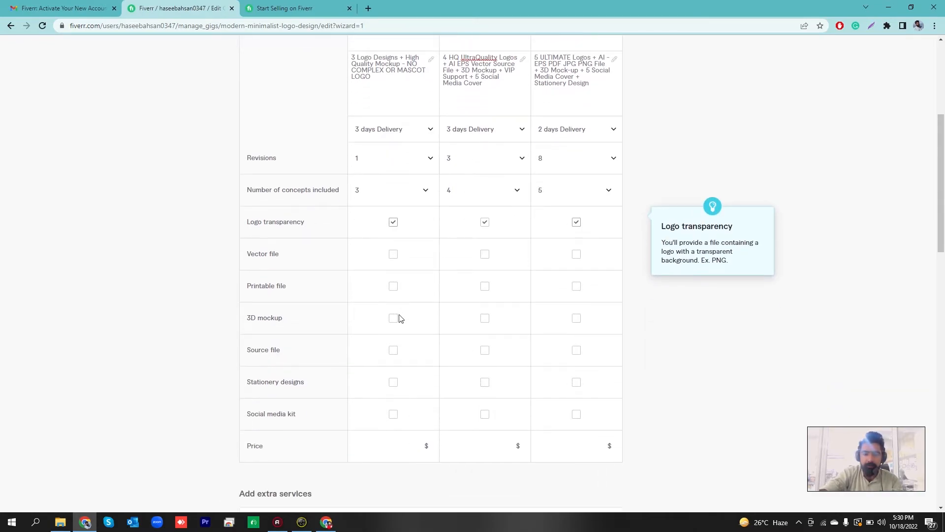
# - Include the vector file in all three packages and the source file in Standard and Premium only
pyautogui.click(394, 269)
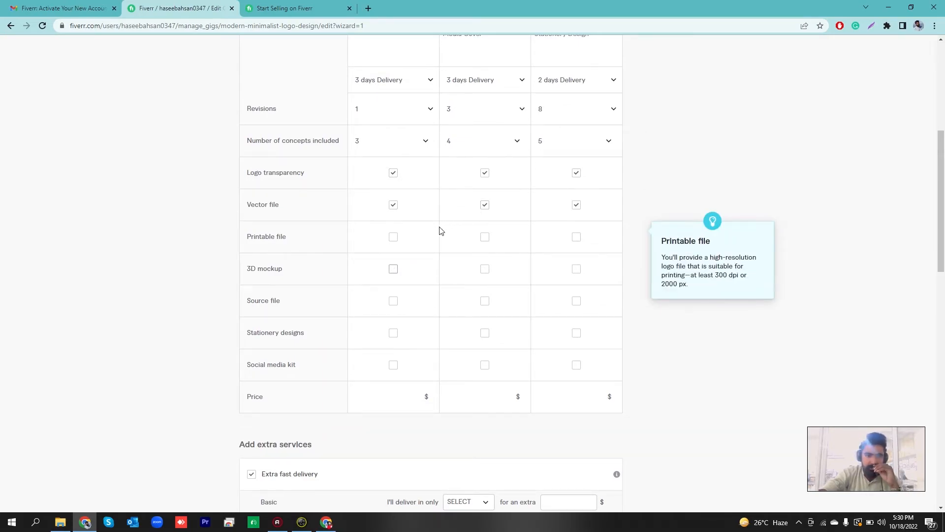
pyautogui.click(576, 303)
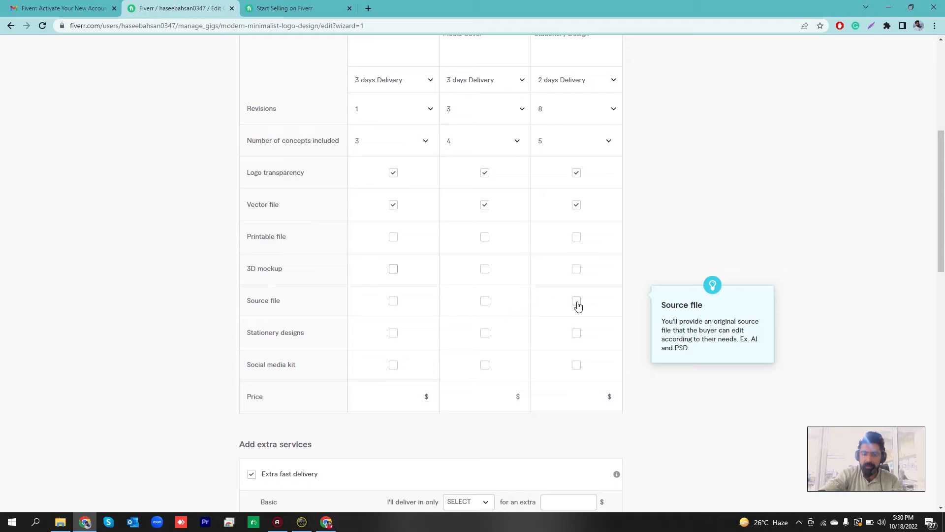
pyautogui.click(485, 302)
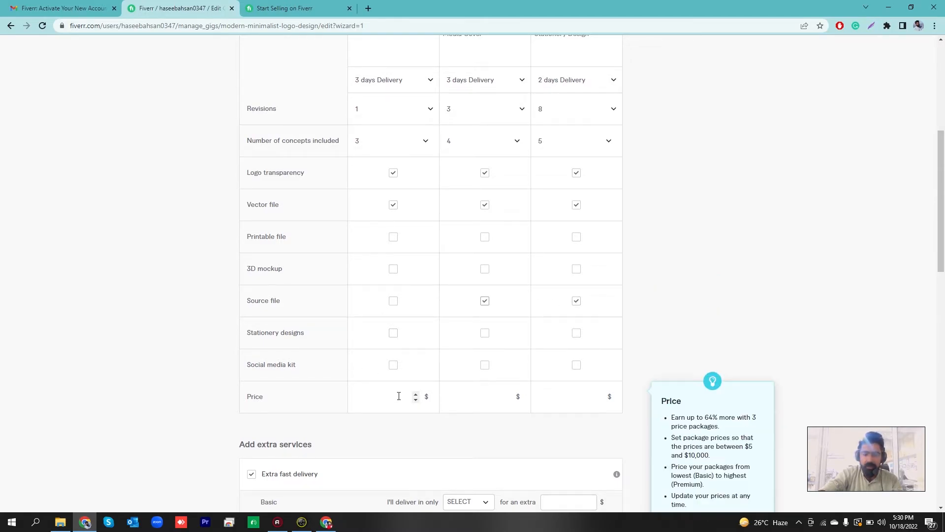
# - Set the package prices to $10 for Basic, $40 for Standard and $100 for Premium
pyautogui.scroll(-2, 421, 377)
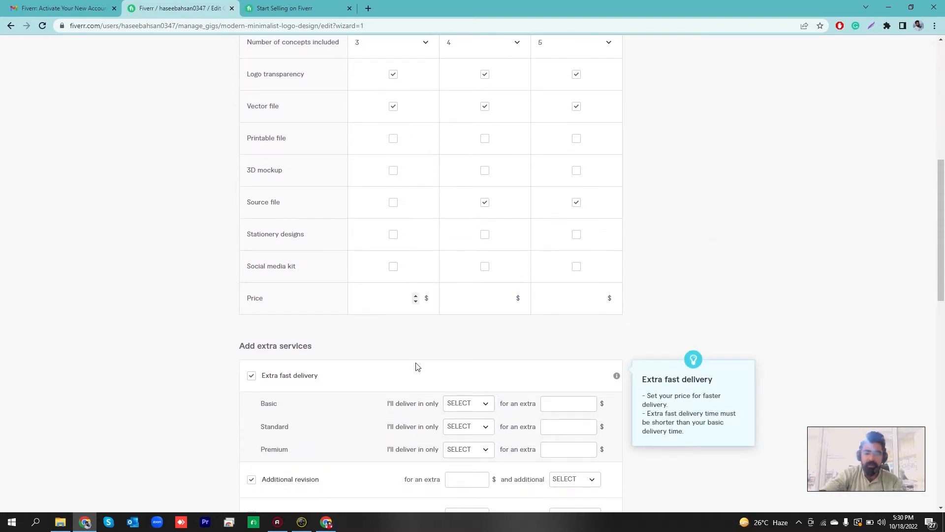
pyautogui.click(404, 296)
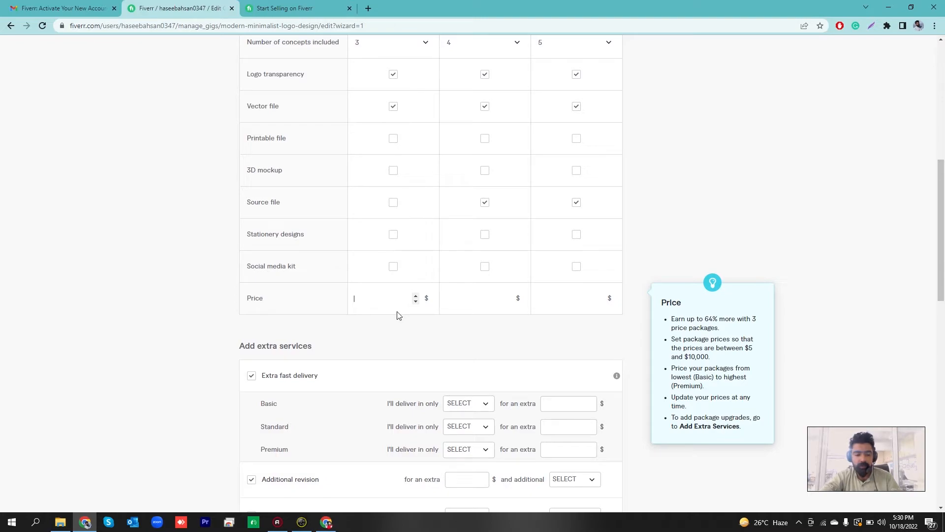
pyautogui.write('10')
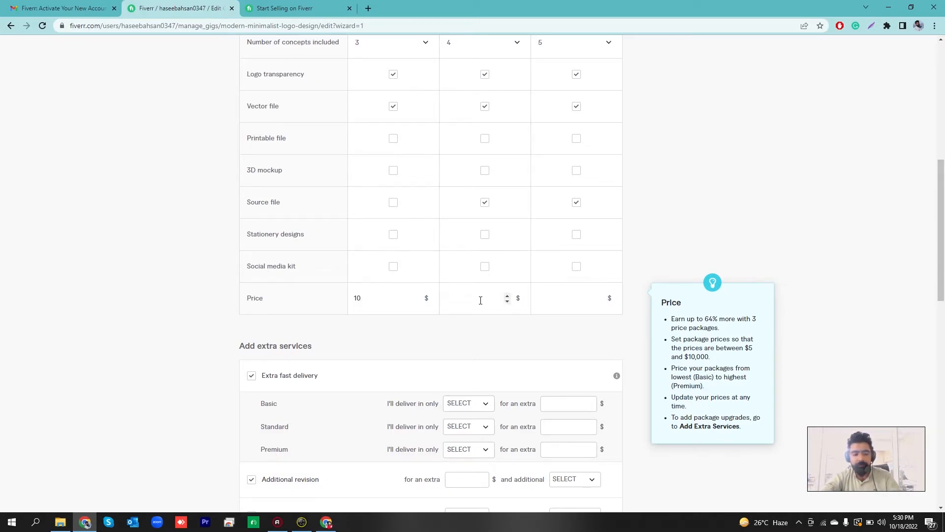
pyautogui.write('49')
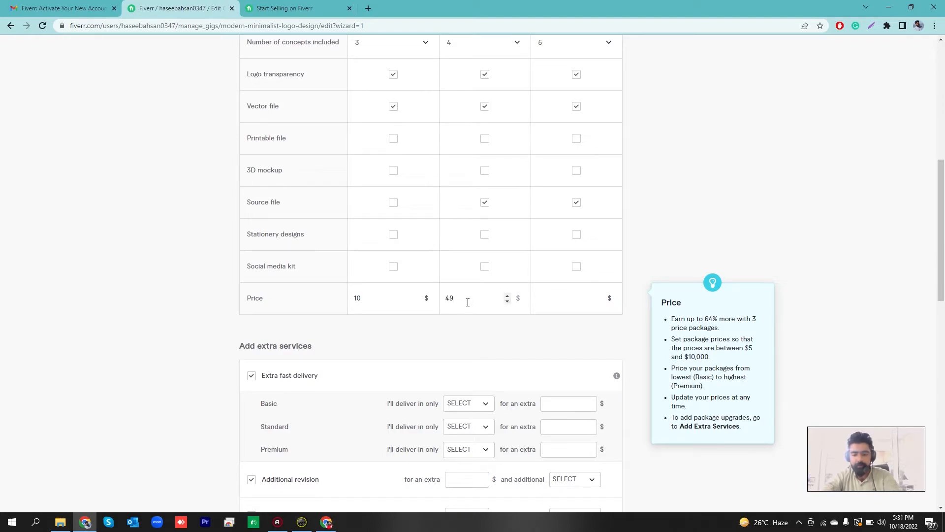
pyautogui.write('0')
pyautogui.click(555, 298)
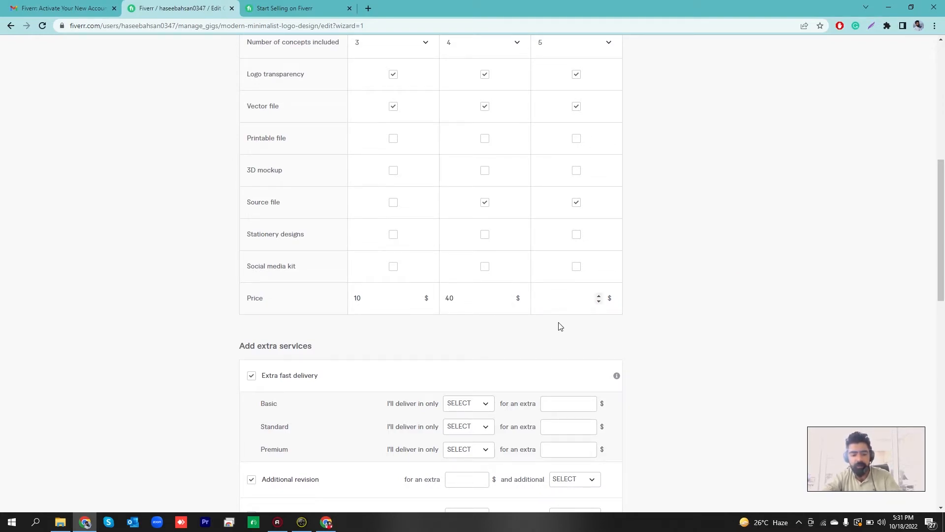
pyautogui.write('100')
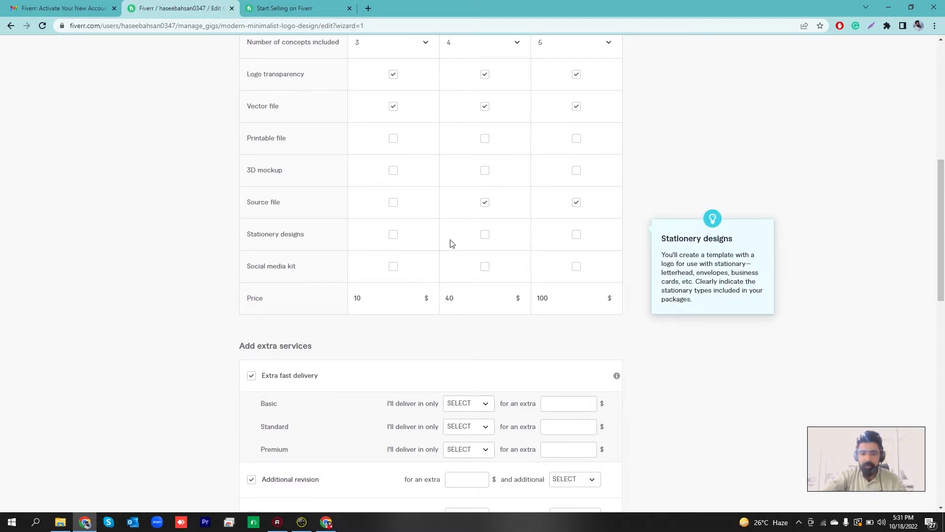
# - Offer extra fast delivery in 1 day for an extra $10 on the Basic, Standard and Premium packages
pyautogui.scroll(-4, 339, 325)
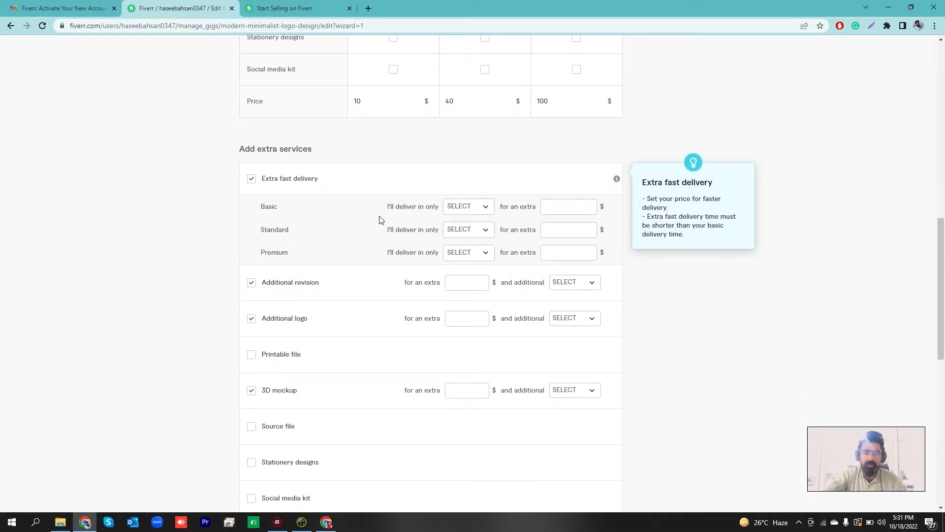
pyautogui.scroll(2, 379, 220)
pyautogui.click(484, 309)
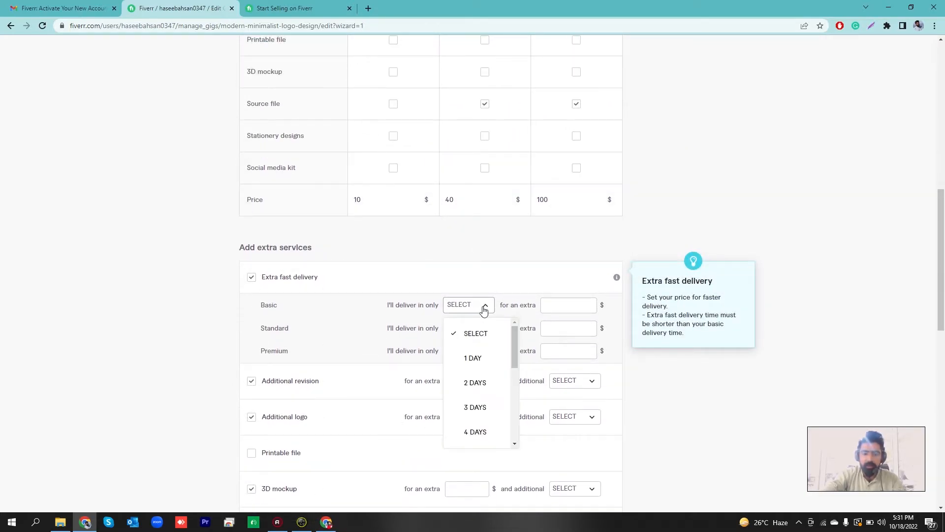
pyautogui.click(486, 358)
pyautogui.click(559, 303)
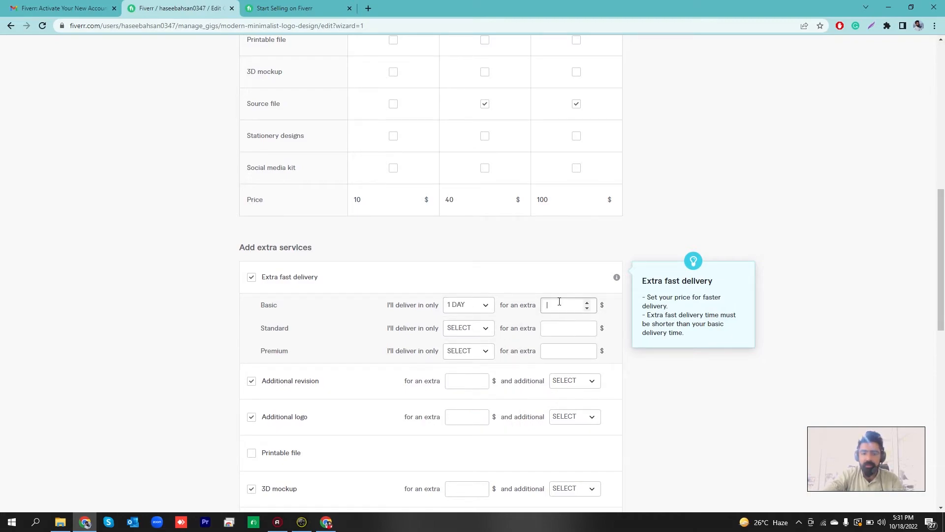
pyautogui.click(466, 329)
pyautogui.click(473, 379)
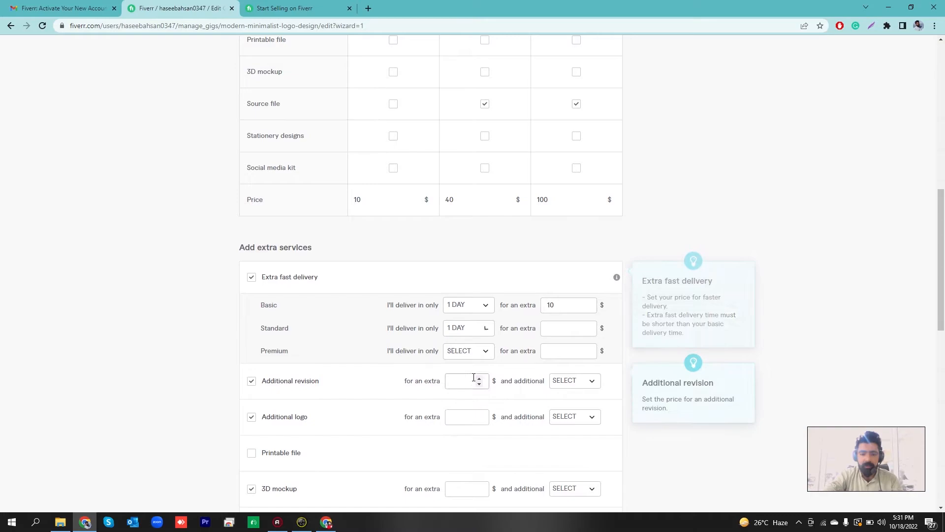
pyautogui.click(560, 330)
pyautogui.write('10')
pyautogui.click(472, 352)
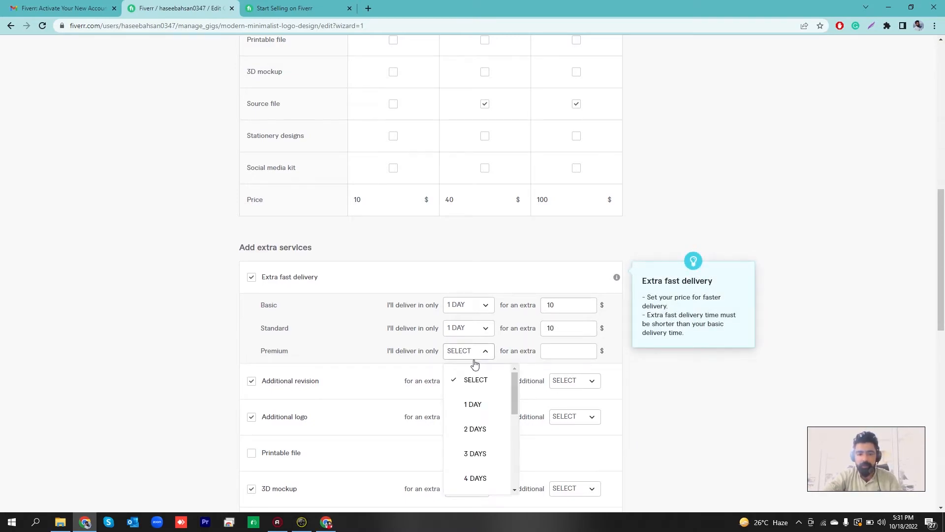
pyautogui.click(475, 403)
pyautogui.click(561, 354)
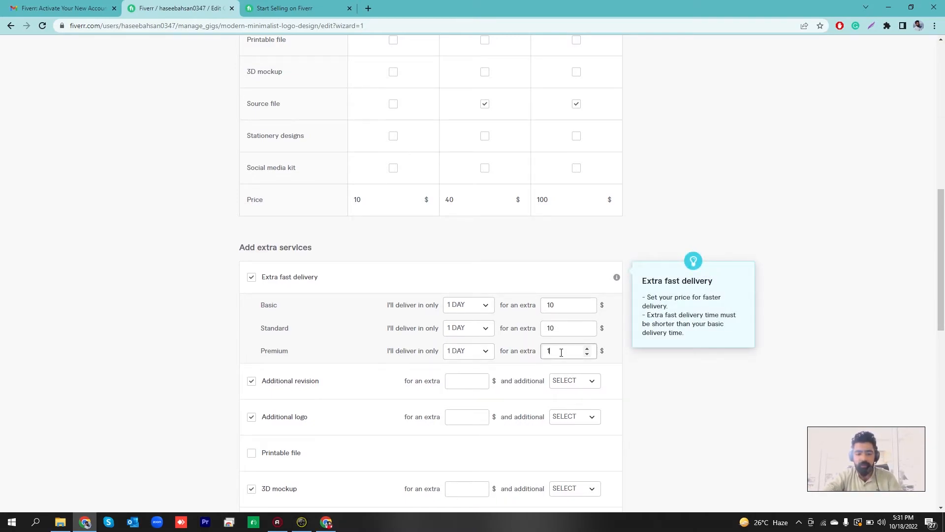
# - Price the additional revision and the additional logo extras at $20 each, with 2 additional days for each
pyautogui.scroll(-4, 368, 298)
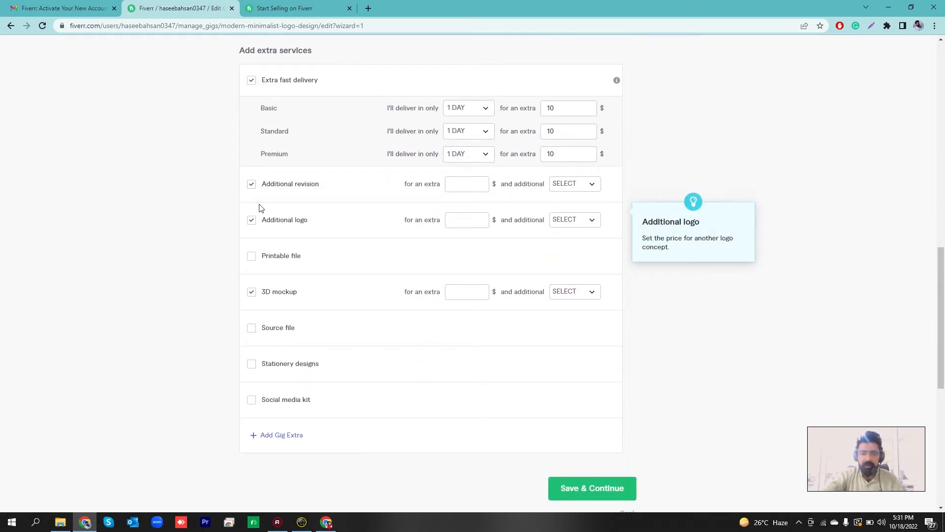
pyautogui.click(465, 188)
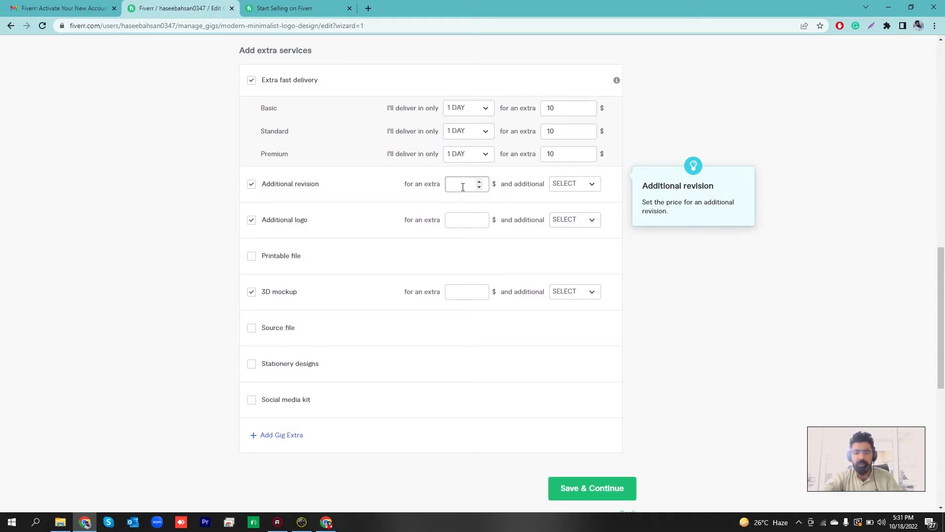
pyautogui.write('20')
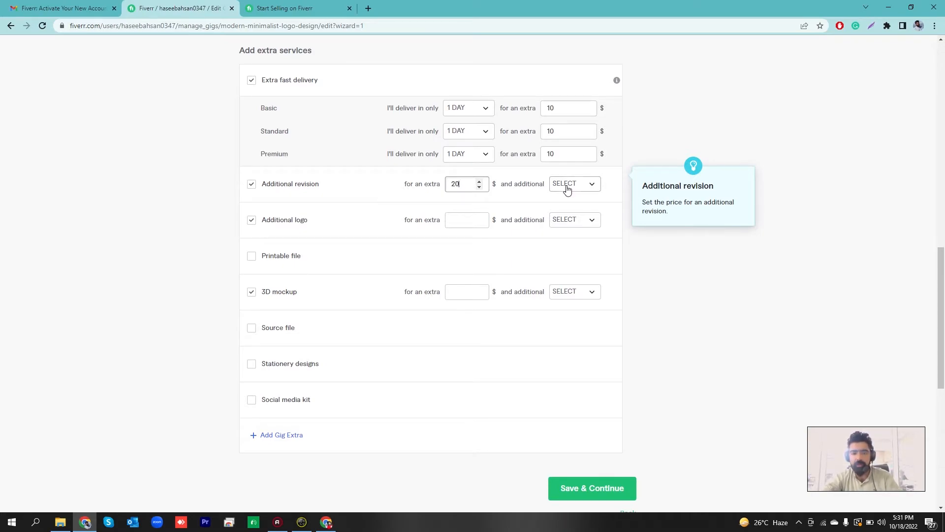
pyautogui.click(575, 184)
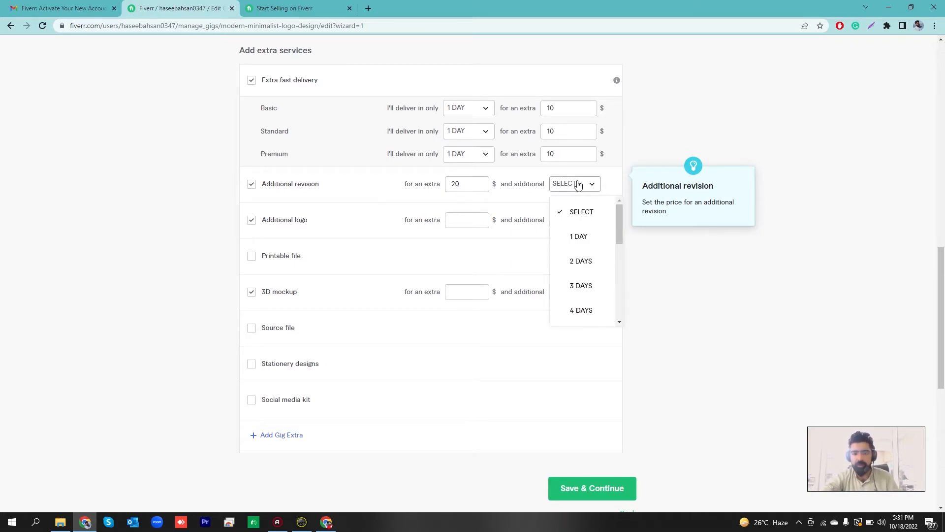
pyautogui.click(582, 260)
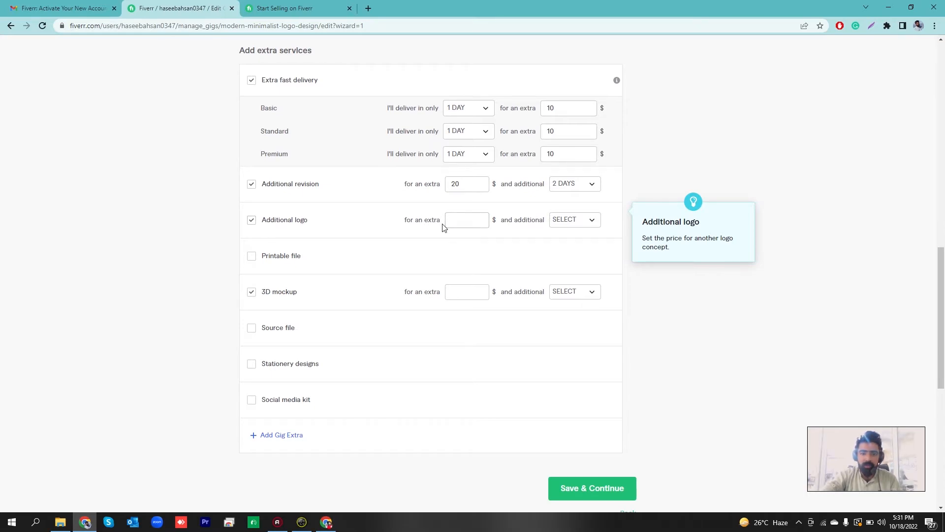
pyautogui.click(581, 220)
pyautogui.click(593, 295)
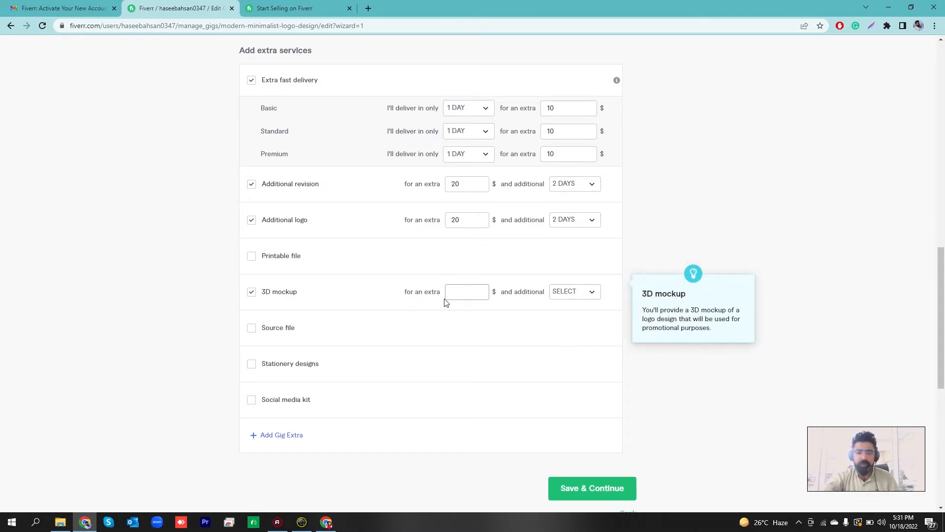
# - Save the packages and extra services and continue to the Description & FAQ section
pyautogui.scroll(-2, 444, 296)
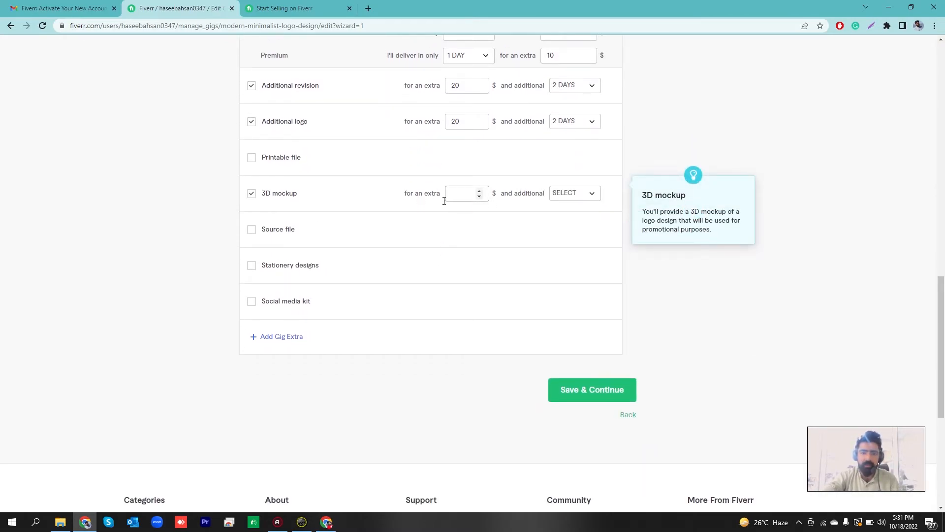
pyautogui.scroll(-1, 423, 217)
pyautogui.scroll(5, 438, 295)
pyautogui.scroll(12, 439, 312)
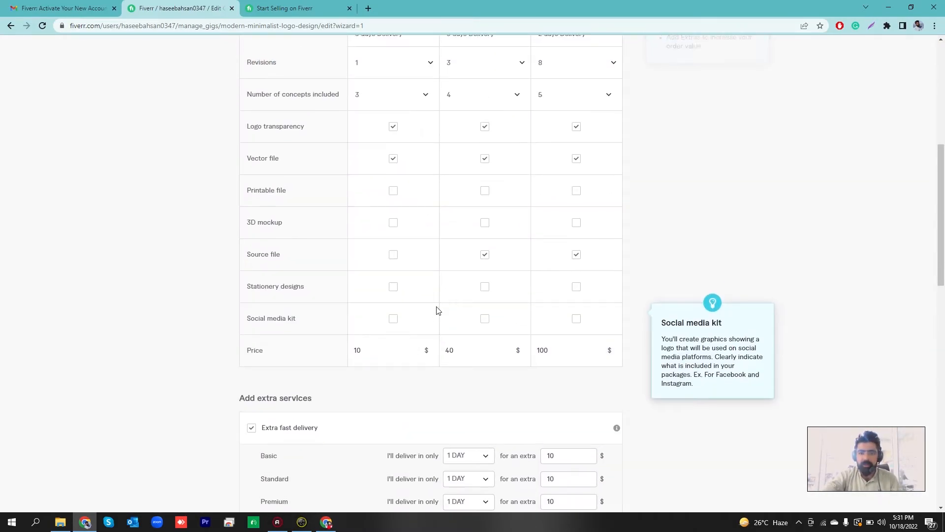
pyautogui.scroll(-12, 437, 310)
pyautogui.scroll(-4, 431, 296)
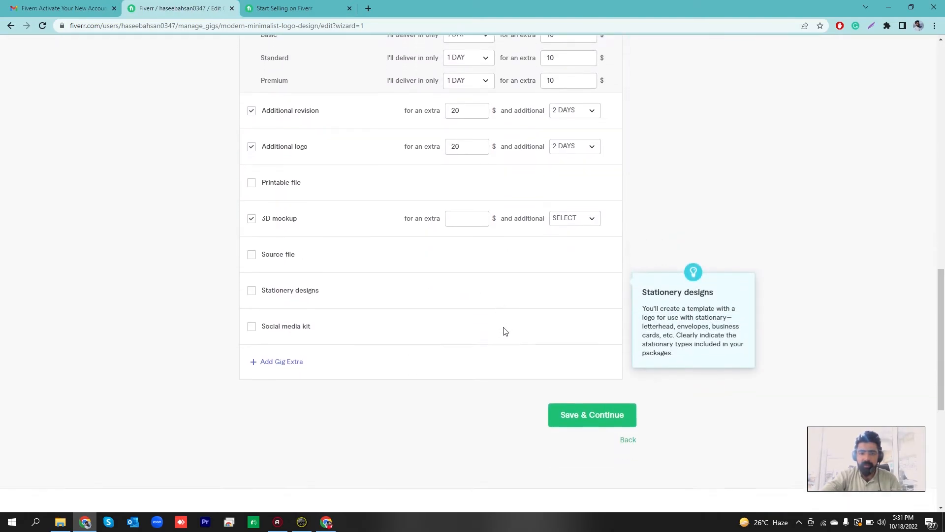
pyautogui.click(592, 367)
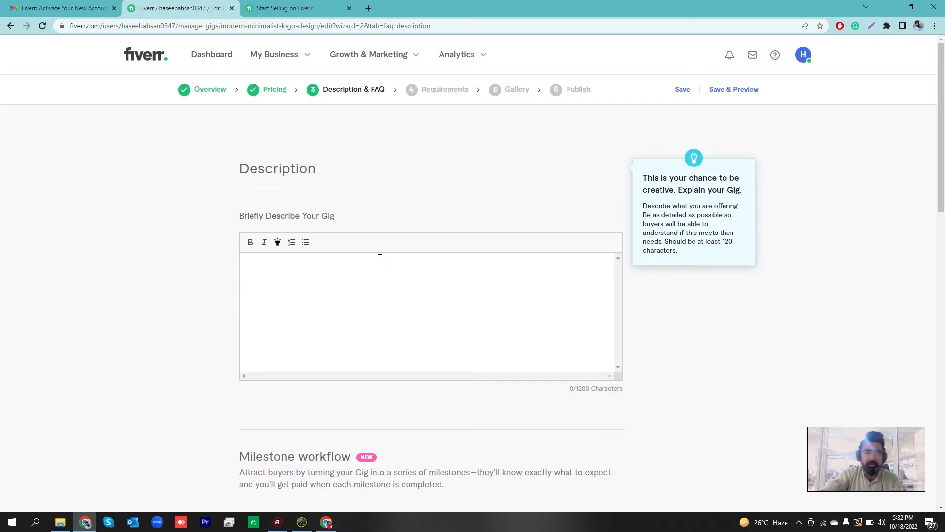
# - Paste the prepared gig description beginning "We Perfectionist is a highly talented and dedicated team" and read through it
pyautogui.scroll(-4, 373, 284)
pyautogui.scroll(3, 350, 219)
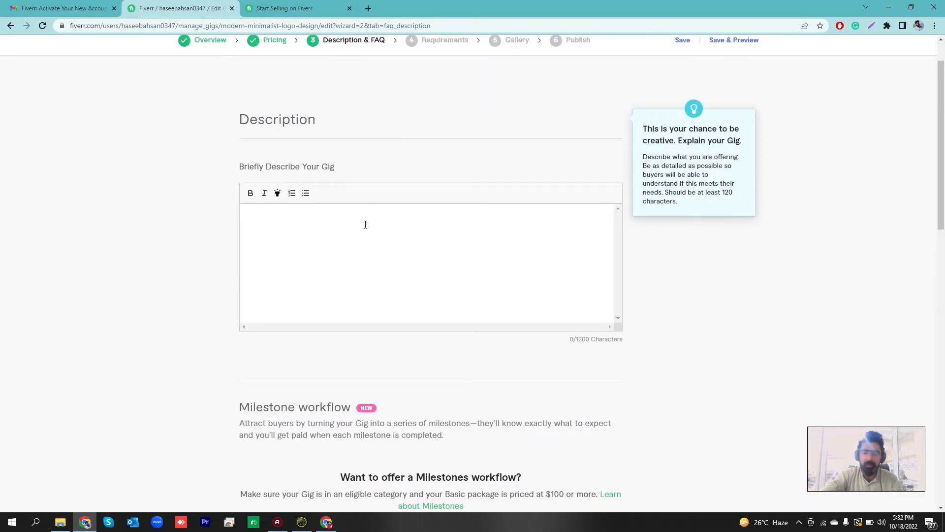
pyautogui.scroll(1, 364, 225)
pyautogui.hotkey('ctrl', 'v')
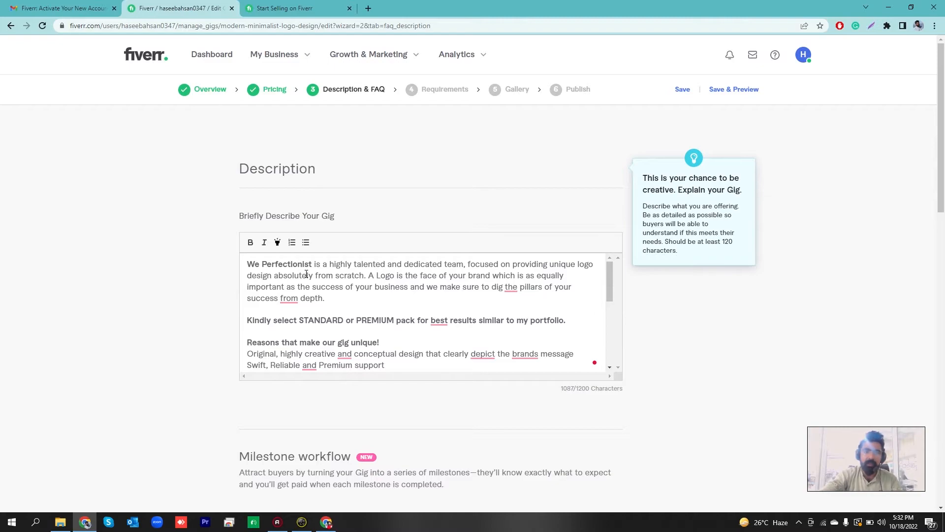
pyautogui.scroll(-5, 307, 274)
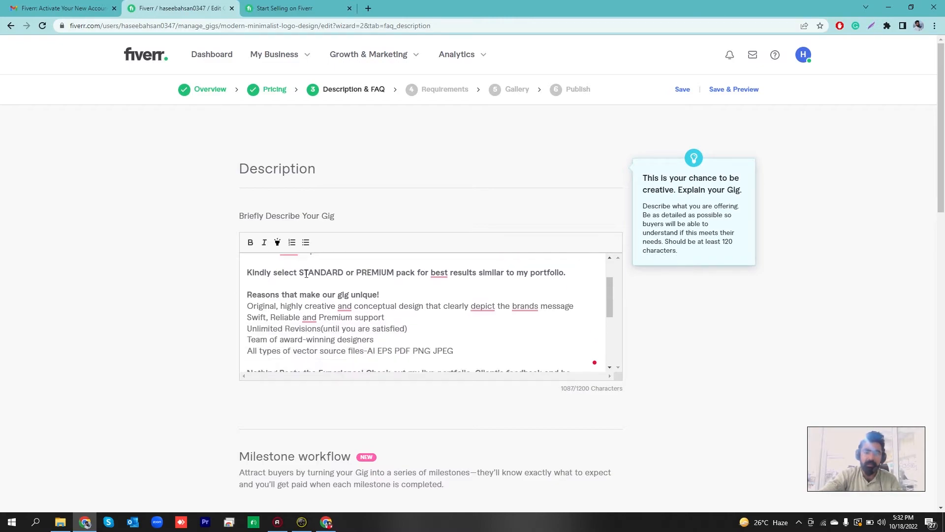
pyautogui.scroll(-6, 226, 316)
# - Add the FAQ "What is included in basic gig ?", answering start-up logos in simple and silhouette styles, excluding complex or mascot designs
pyautogui.scroll(-1, 226, 316)
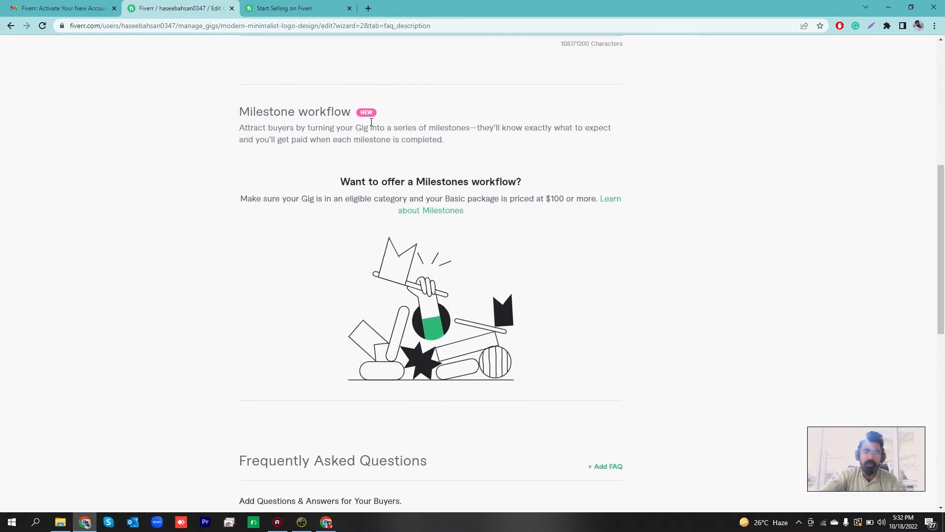
pyautogui.scroll(-3, 327, 270)
pyautogui.scroll(-2, 327, 270)
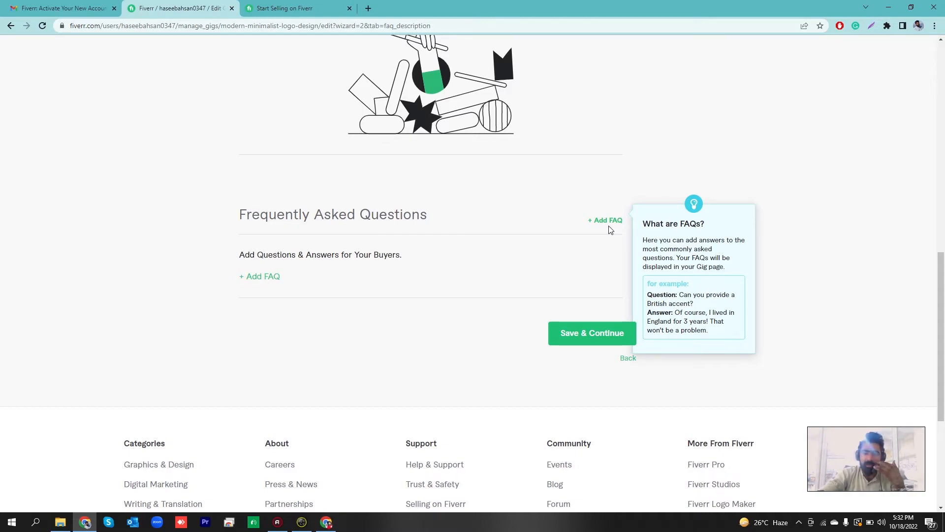
pyautogui.click(270, 277)
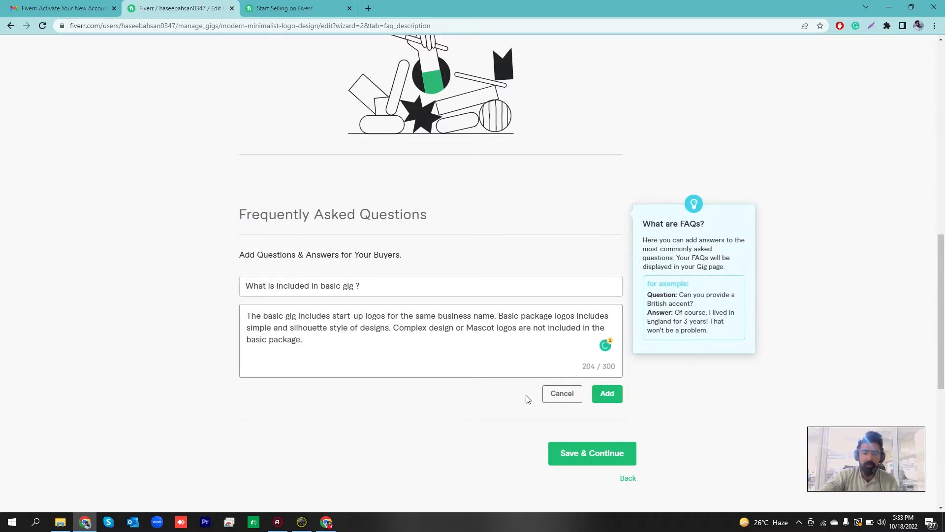
pyautogui.click(607, 393)
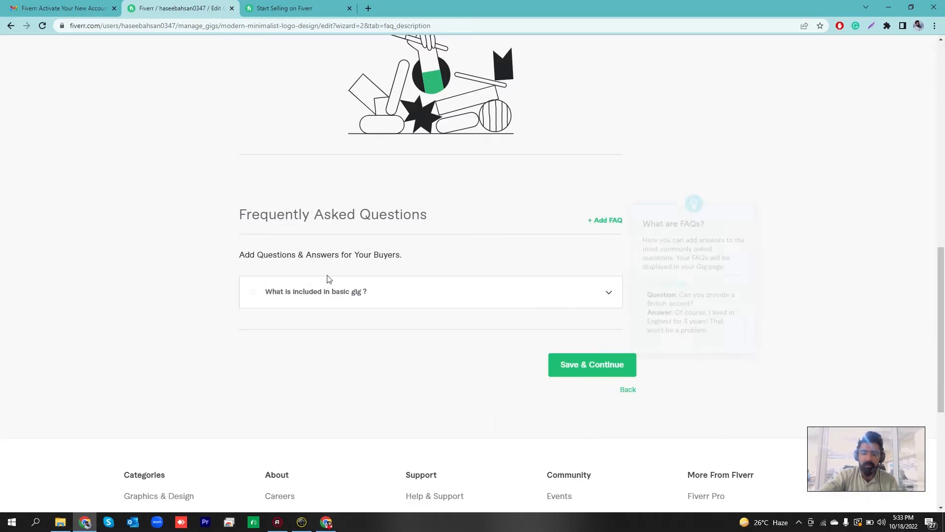
pyautogui.scroll(-2, 581, 224)
pyautogui.click(609, 194)
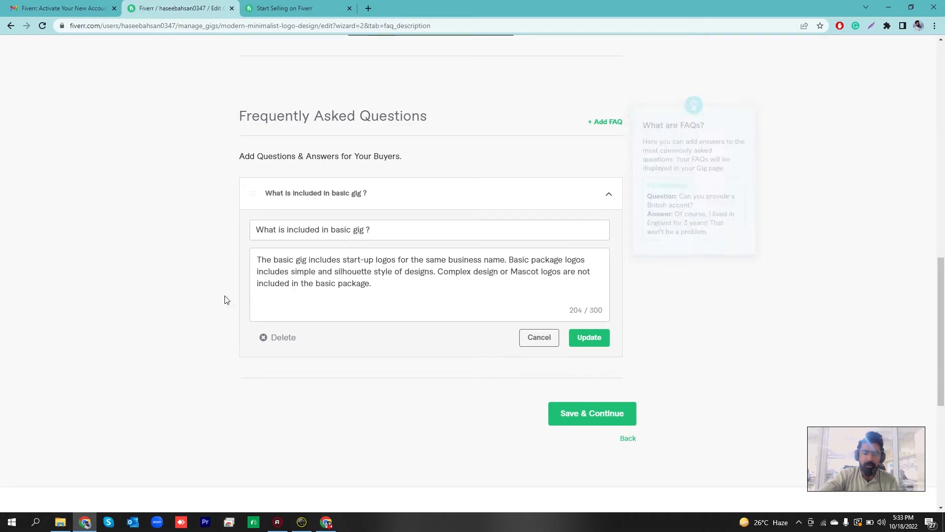
pyautogui.click(539, 337)
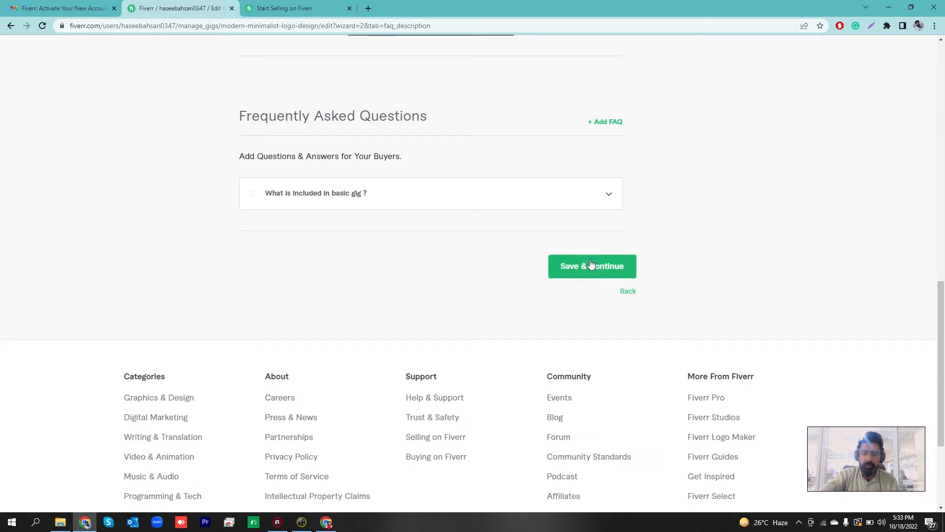
# - Add a second FAQ with the question "What is needed to get started ?" and its answer
pyautogui.click(605, 121)
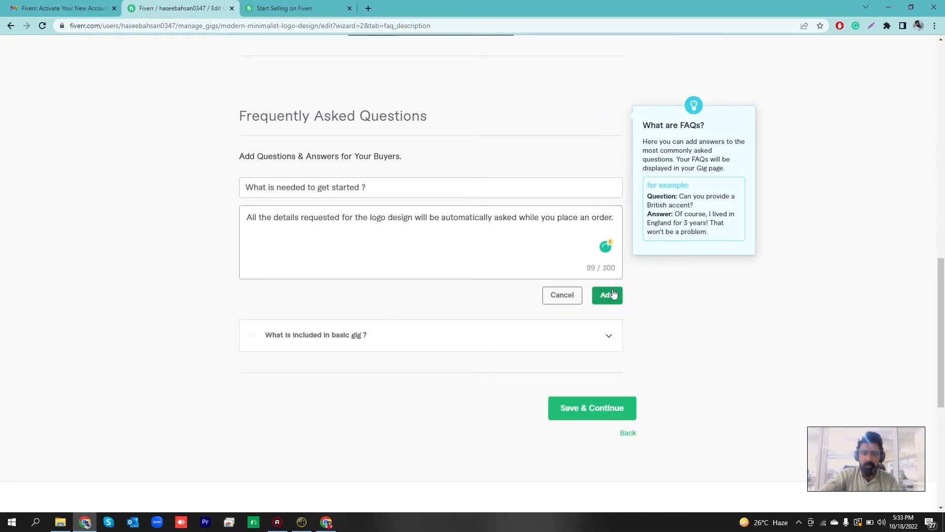
pyautogui.click(608, 295)
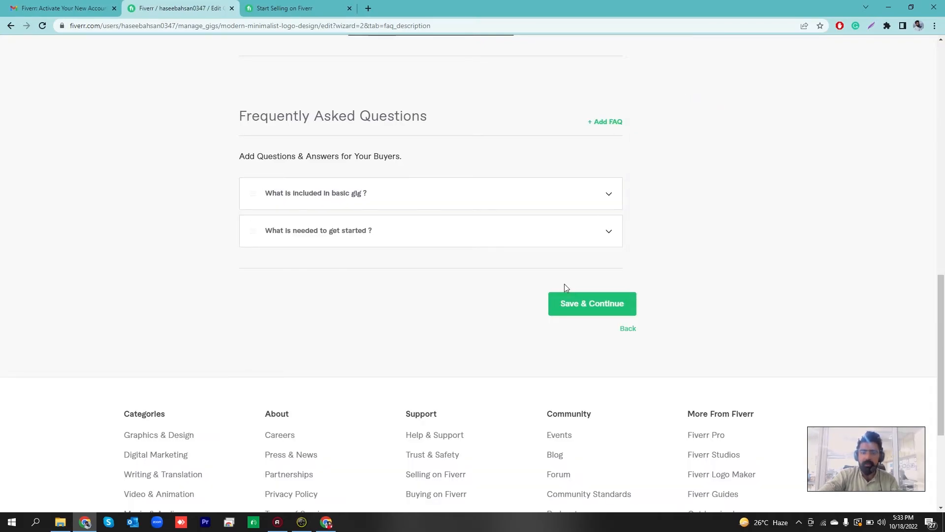
# - Save the gig description and FAQs and continue to the Requirements section
pyautogui.scroll(7, 565, 284)
pyautogui.scroll(-8, 468, 235)
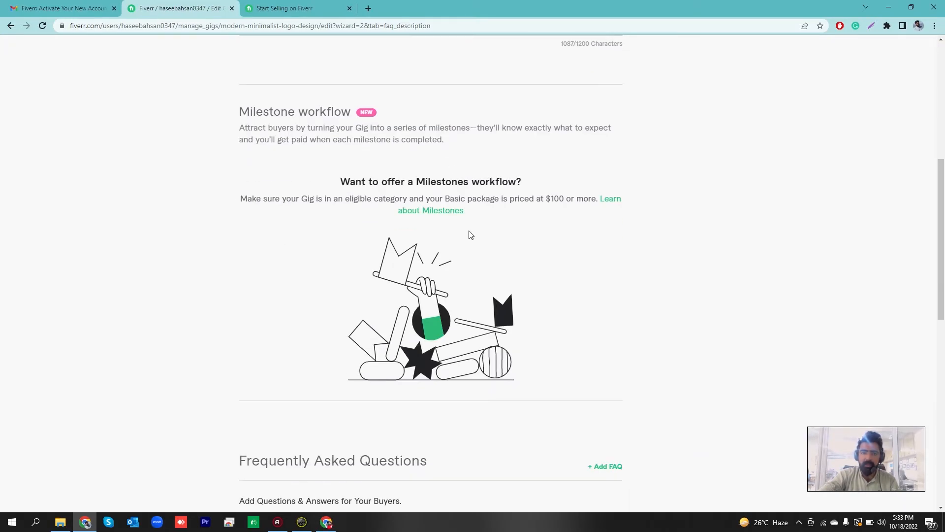
pyautogui.click(599, 261)
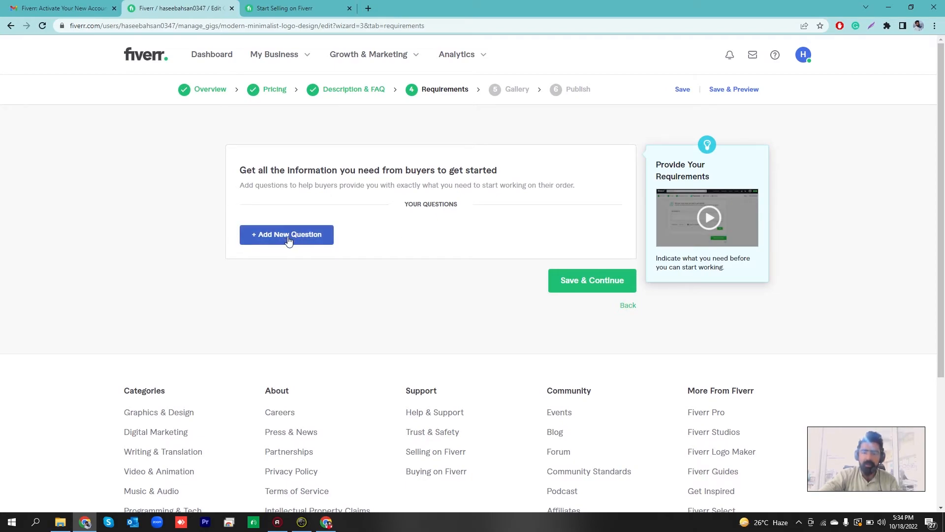
# - Add the required free-text buyer question "please send me image" and continue to the Gallery section
pyautogui.click(289, 235)
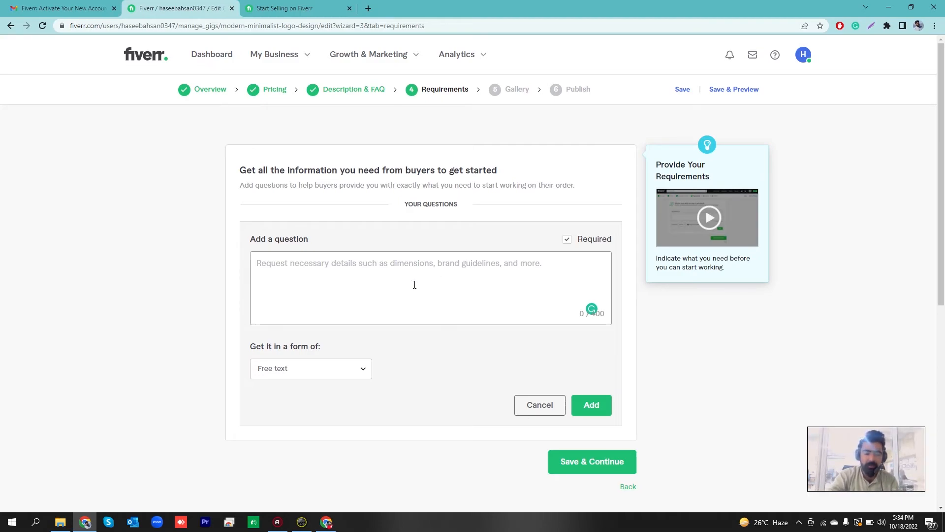
pyautogui.write('please send me image')
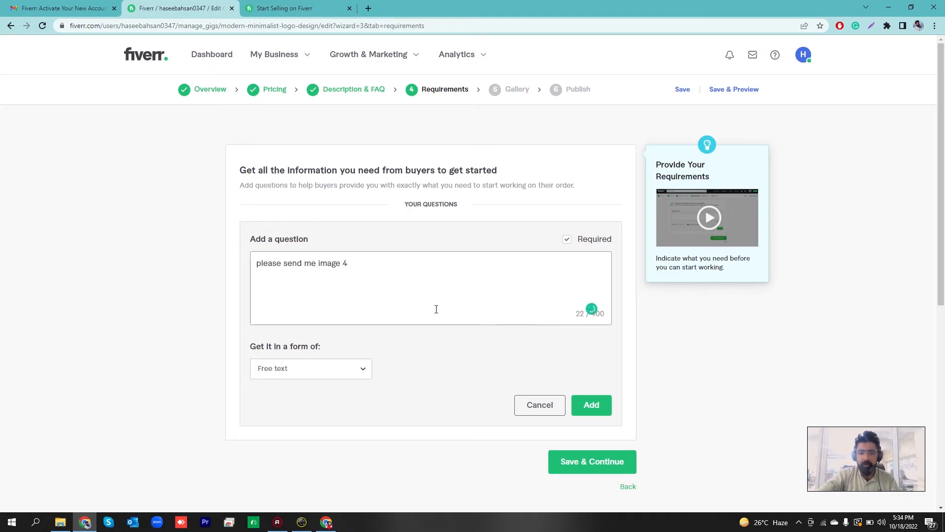
pyautogui.click(593, 405)
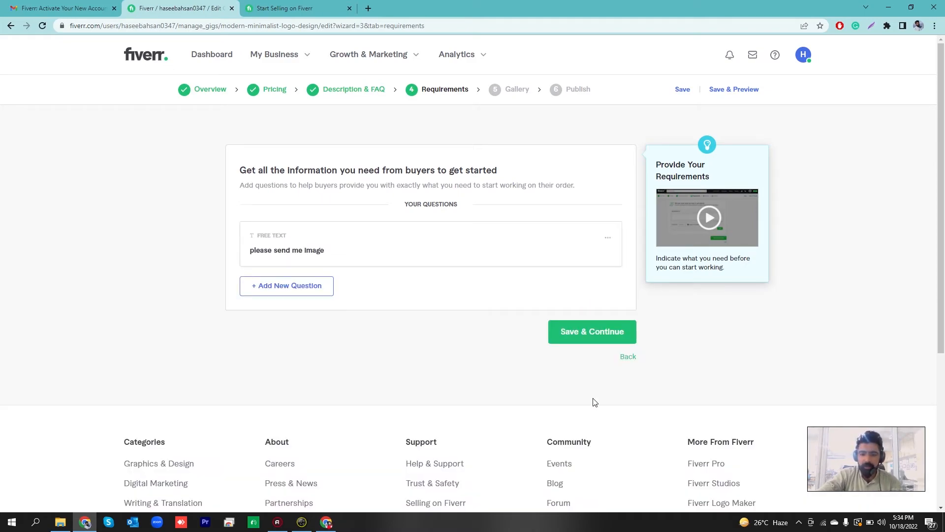
pyautogui.click(605, 332)
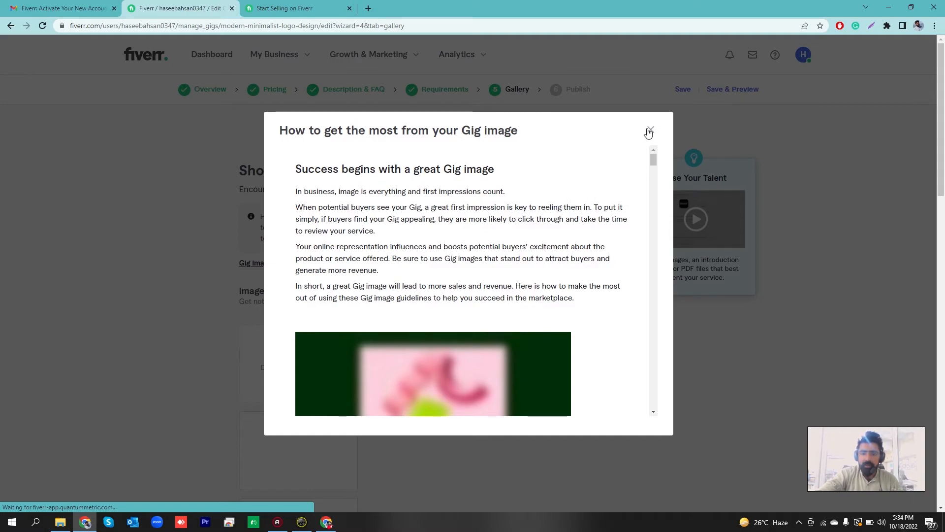
# - Dismiss the gig image guide and tag the primary gallery image with the logo type Monogram
pyautogui.click(651, 129)
pyautogui.scroll(-2, 304, 301)
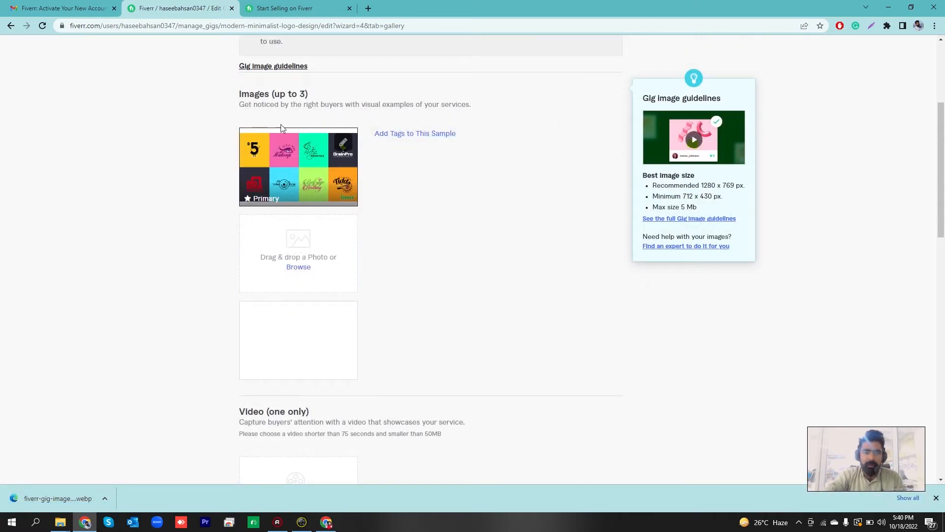
pyautogui.scroll(1, 376, 215)
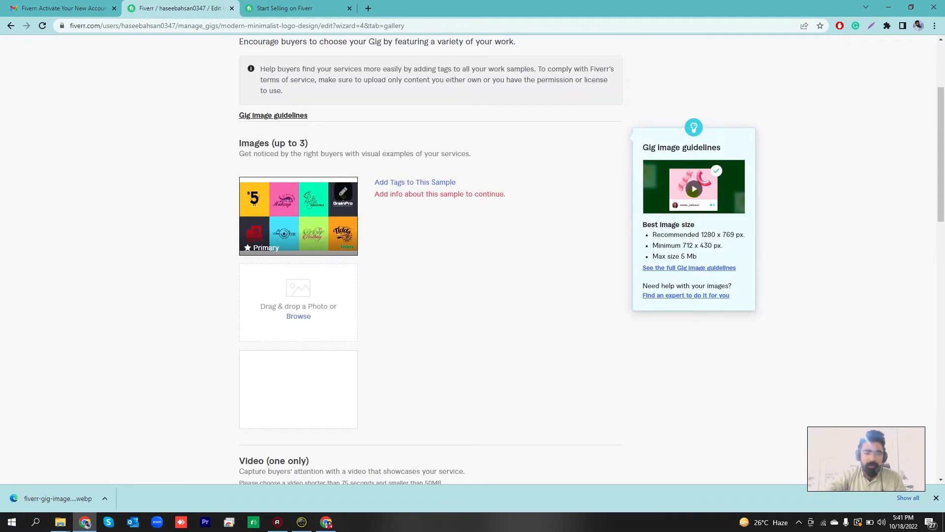
pyautogui.click(386, 185)
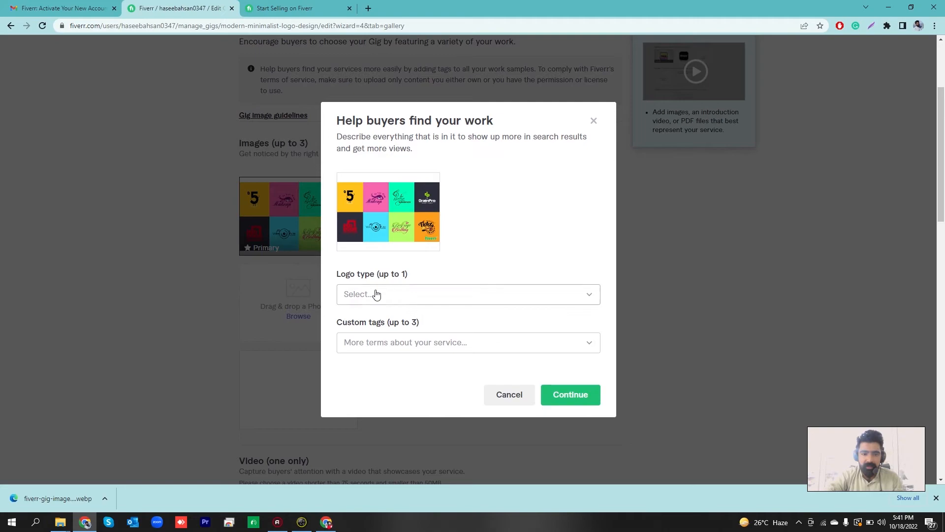
pyautogui.click(422, 297)
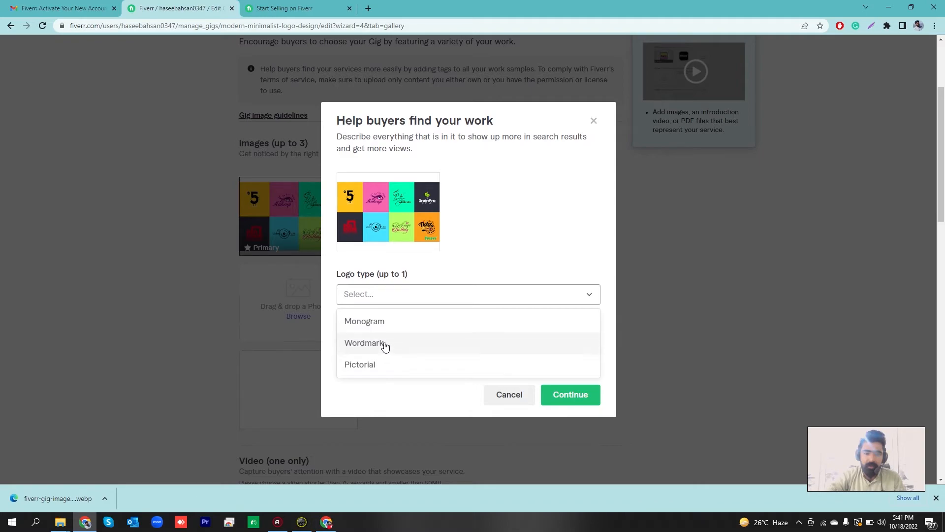
pyautogui.click(389, 321)
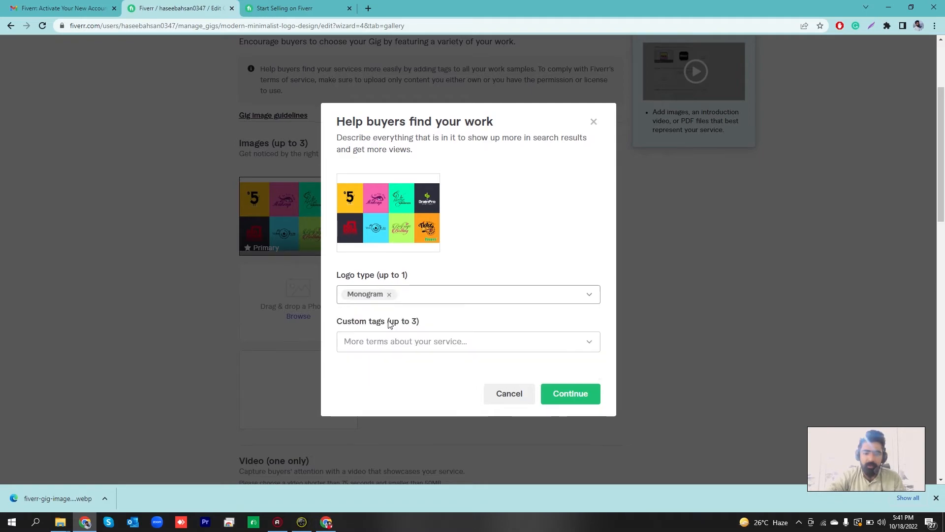
pyautogui.click(436, 344)
pyautogui.write('sdshd')
pyautogui.click(567, 394)
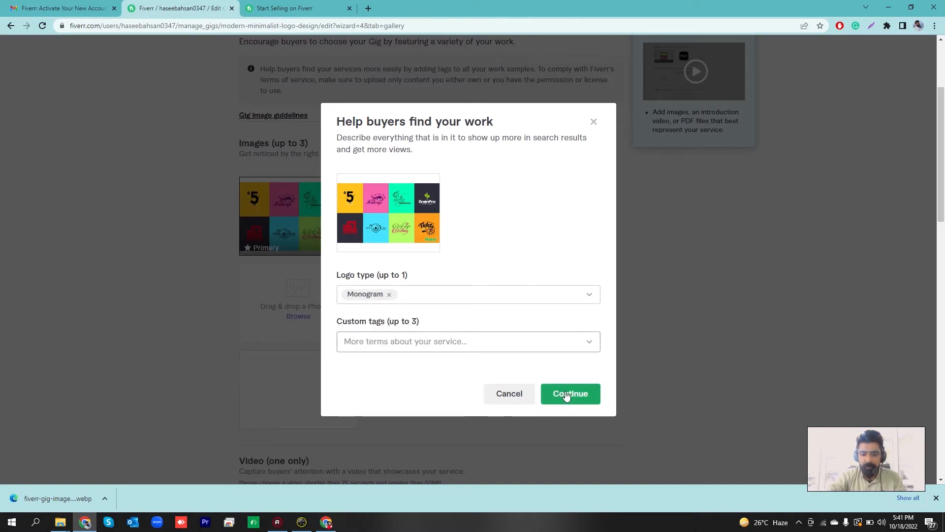
# - Upload make-an-awesome-logo-design.jpg as the second gallery image and tag it with the logo type Wordmark
pyautogui.scroll(-1, 364, 234)
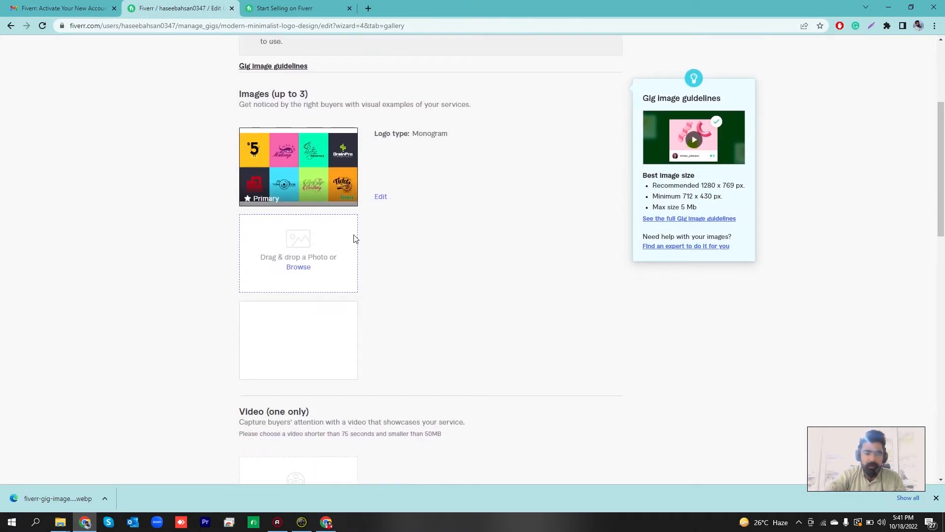
pyautogui.click(298, 266)
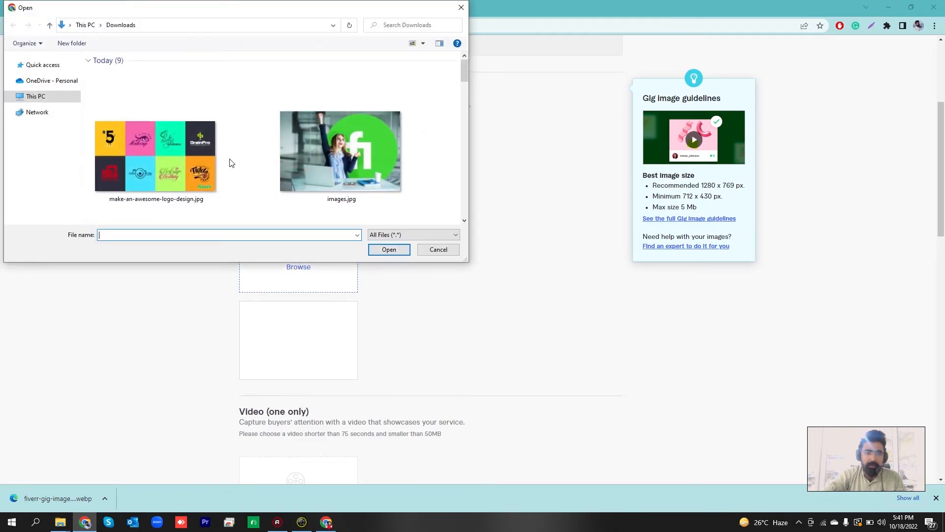
pyautogui.click(219, 163)
pyautogui.click(389, 249)
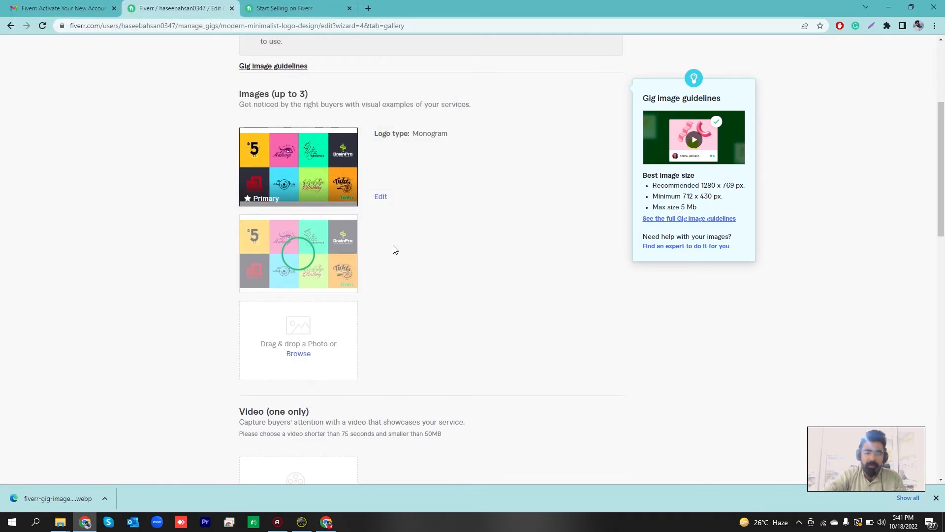
pyautogui.click(413, 218)
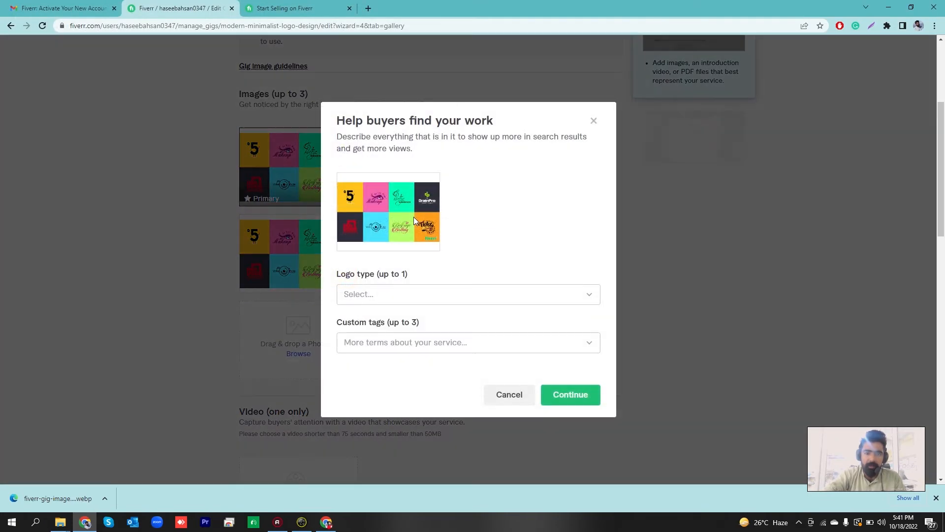
pyautogui.click(471, 297)
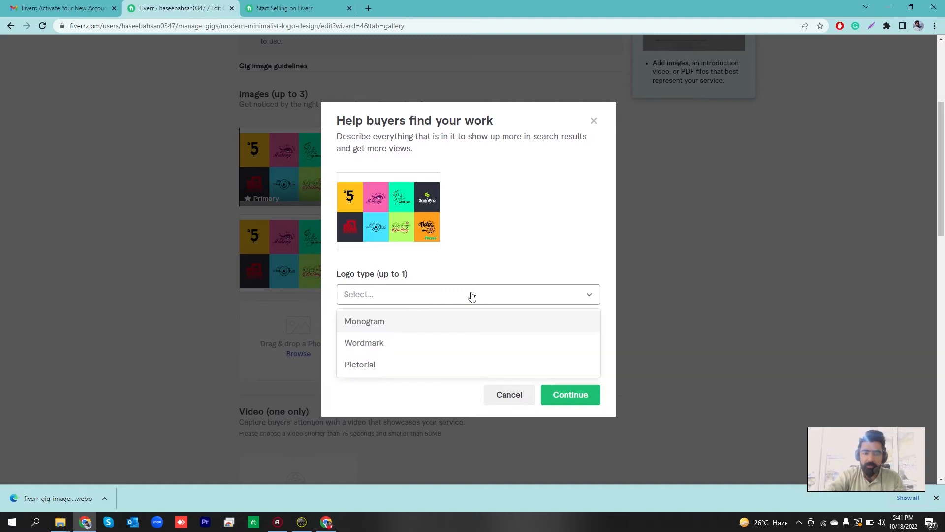
pyautogui.click(438, 342)
pyautogui.click(505, 343)
pyautogui.write('asdf')
pyautogui.click(564, 395)
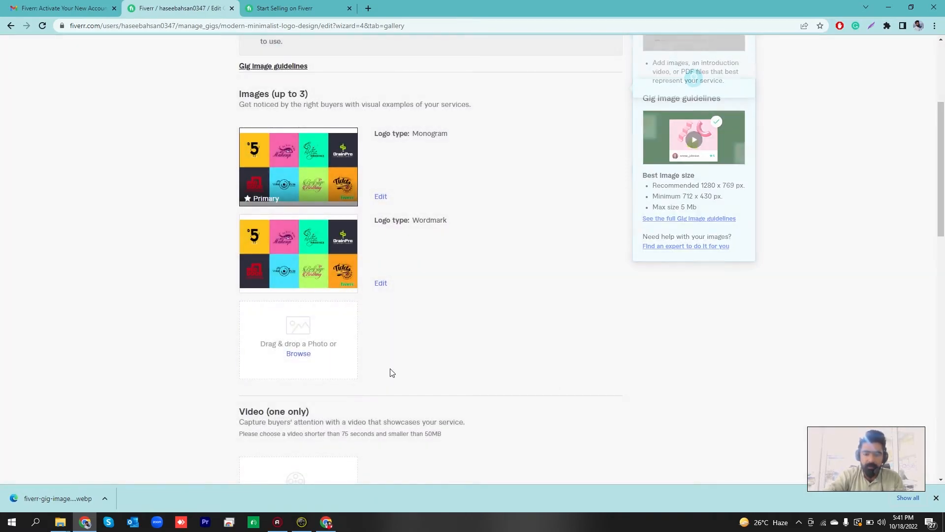
# - Add make-an-awesome-logo-design.jpg again as the third gallery image, with Wordmark as its logo type
pyautogui.click(300, 353)
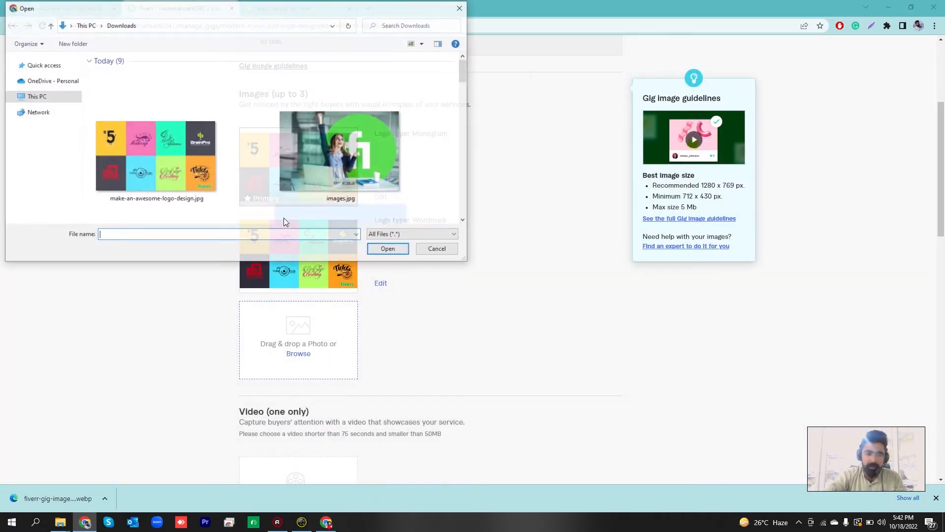
pyautogui.click(172, 181)
pyautogui.click(389, 250)
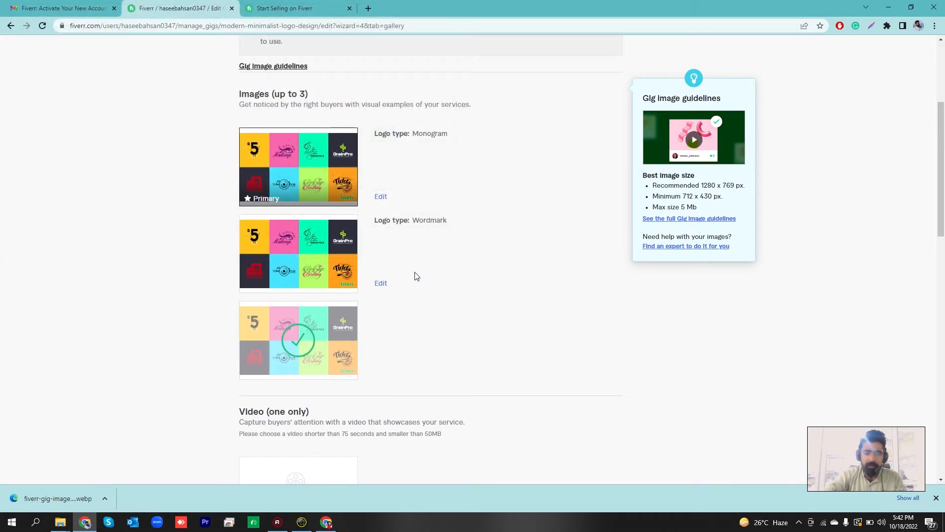
pyautogui.click(422, 308)
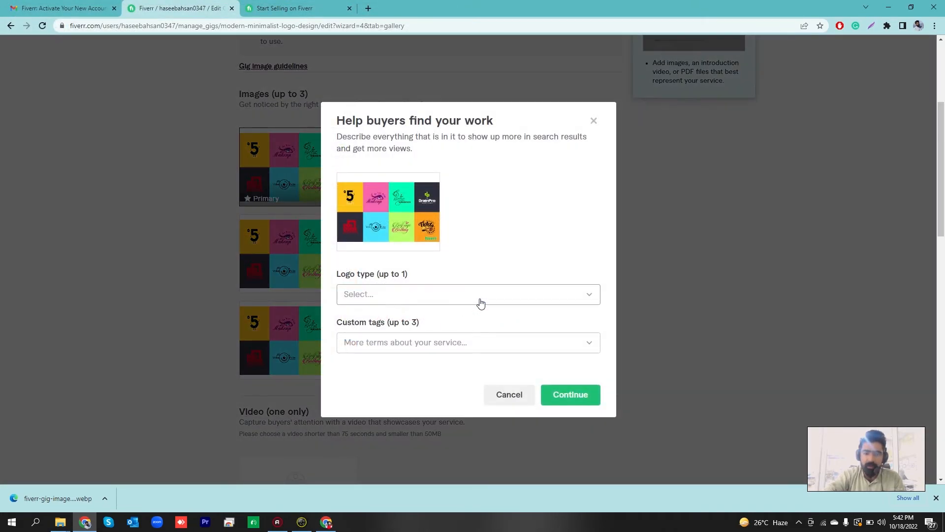
pyautogui.click(481, 302)
pyautogui.click(430, 342)
pyautogui.click(530, 347)
pyautogui.write('df')
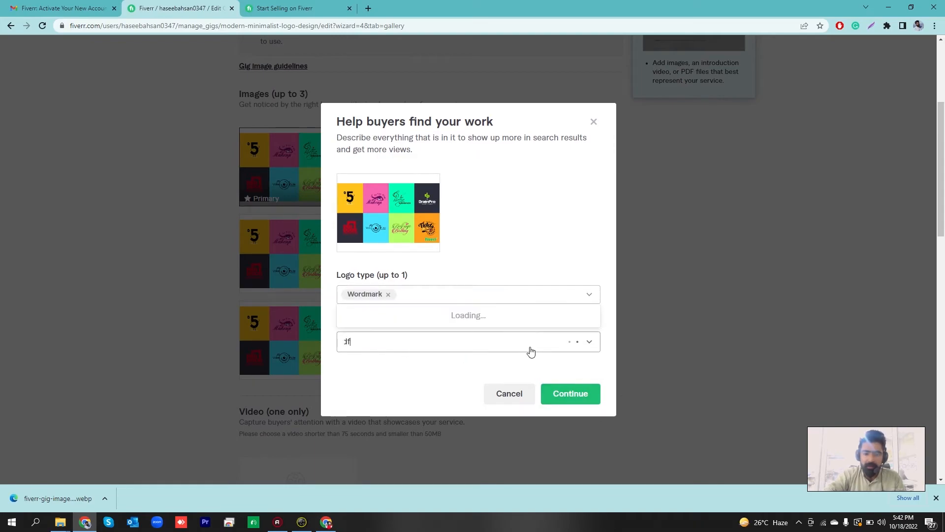
pyautogui.write('f')
pyautogui.click(577, 393)
# - Skip the video and PDF uploads, accept the declaration on ownership of the materials, and continue to the Publish section
pyautogui.scroll(-8, 431, 306)
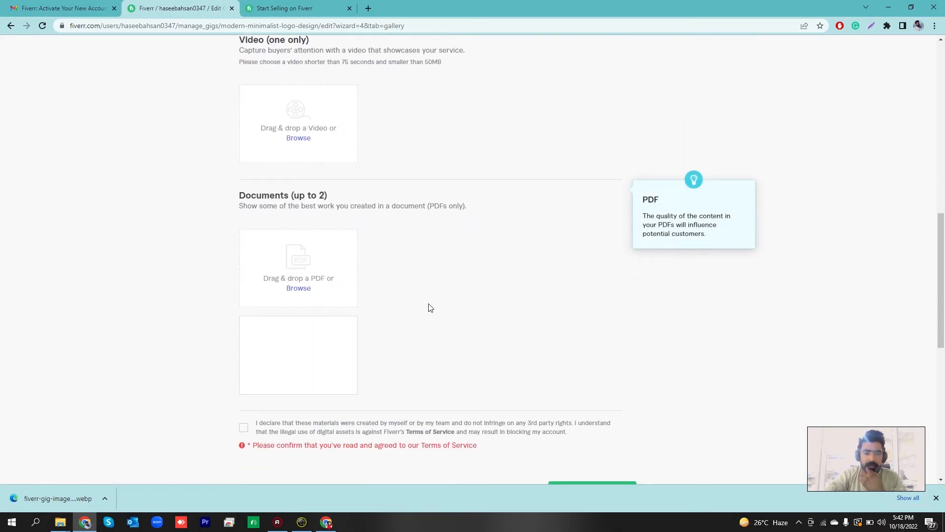
pyautogui.scroll(-5, 430, 307)
pyautogui.scroll(10, 394, 236)
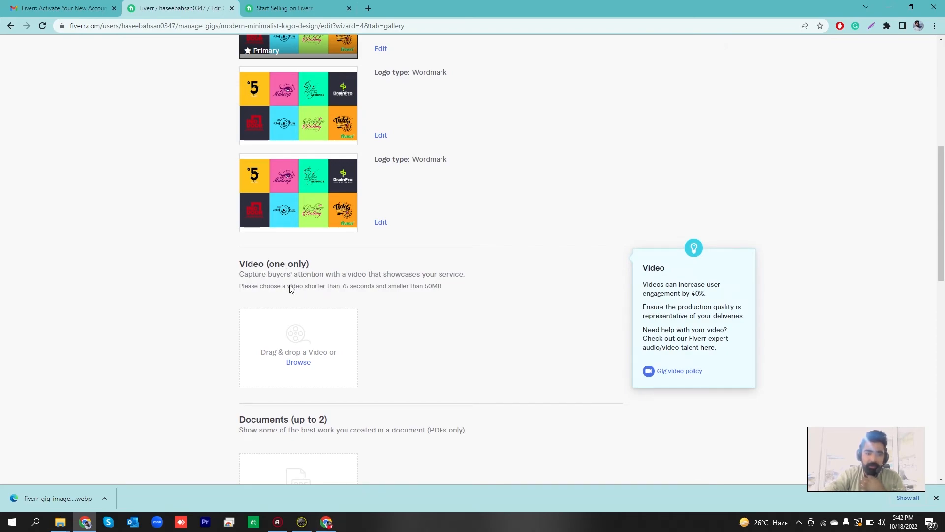
pyautogui.scroll(-2, 293, 288)
pyautogui.scroll(-2, 295, 286)
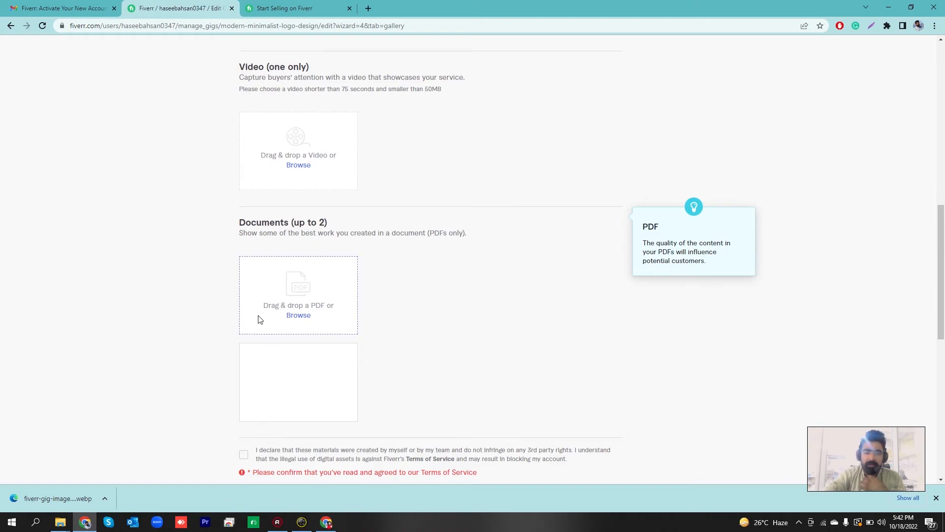
pyautogui.scroll(-3, 297, 319)
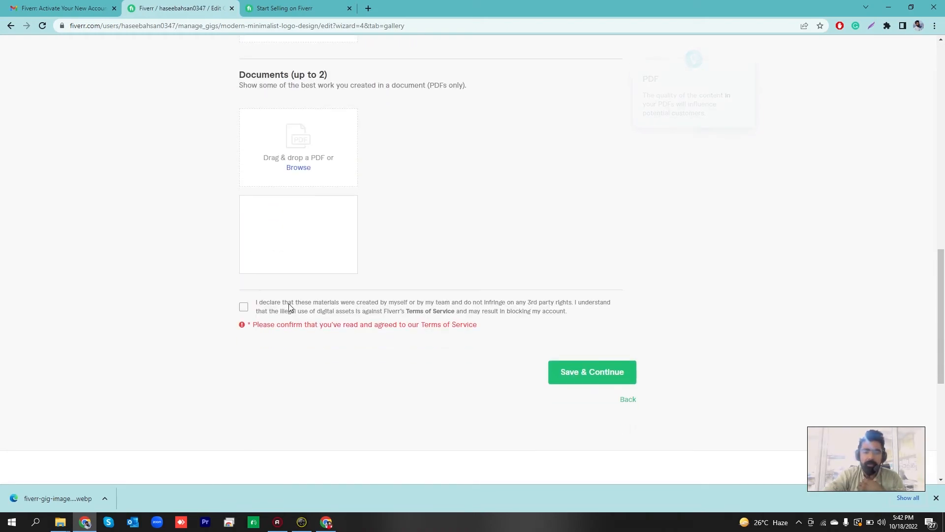
pyautogui.click(244, 308)
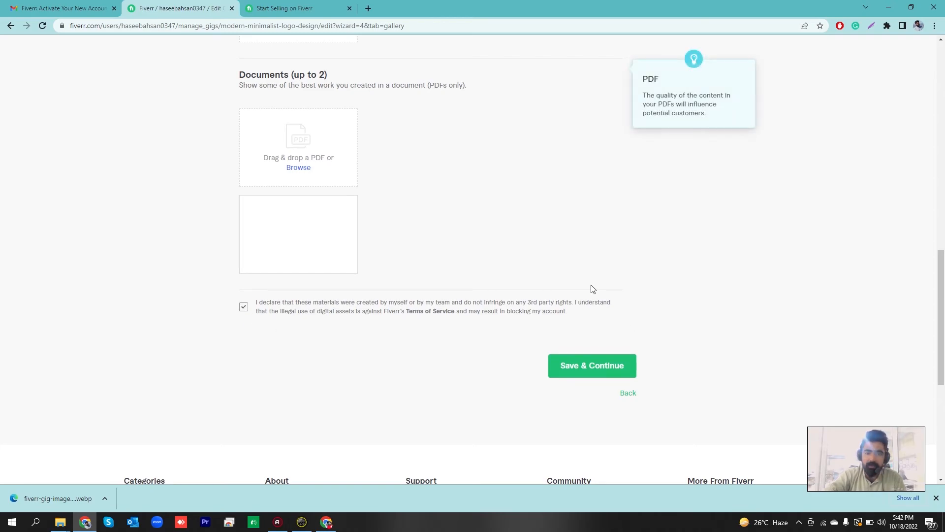
pyautogui.click(587, 367)
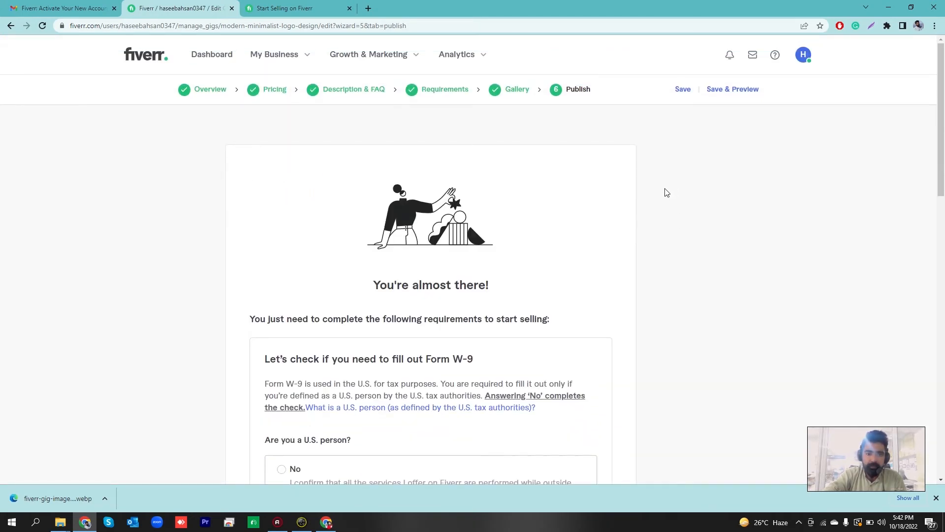
# - Answer No to the U.S. person question in the Form W-9 check, save it and dismiss the confirmation
pyautogui.scroll(-3, 456, 231)
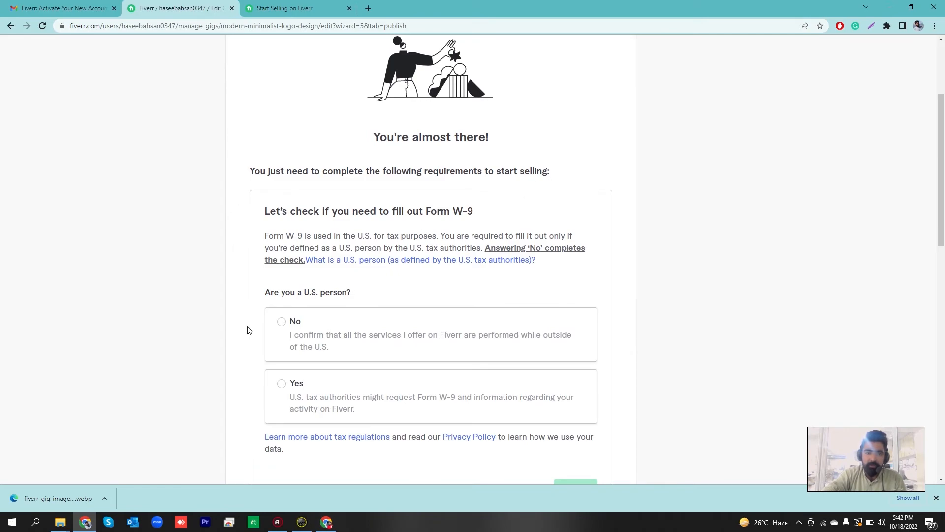
pyautogui.scroll(-2, 334, 412)
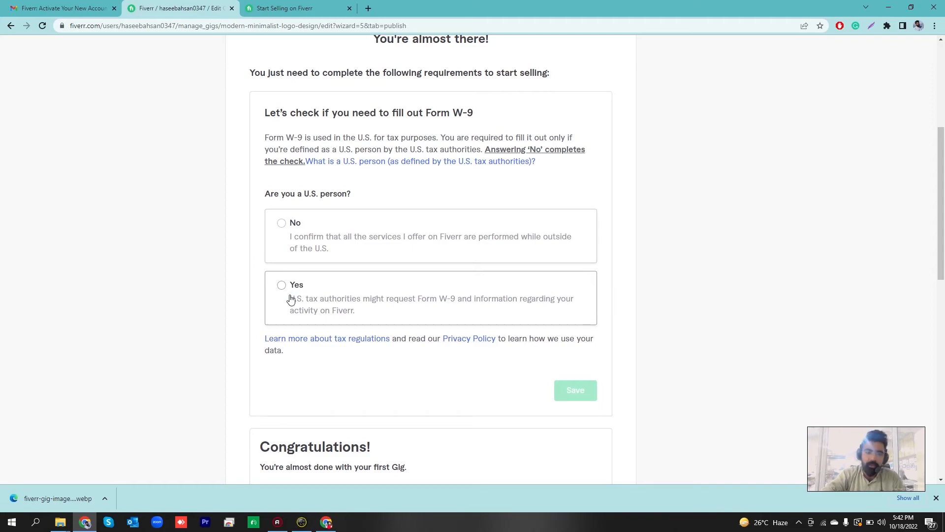
pyautogui.click(282, 224)
pyautogui.scroll(-3, 506, 317)
pyautogui.scroll(1, 562, 268)
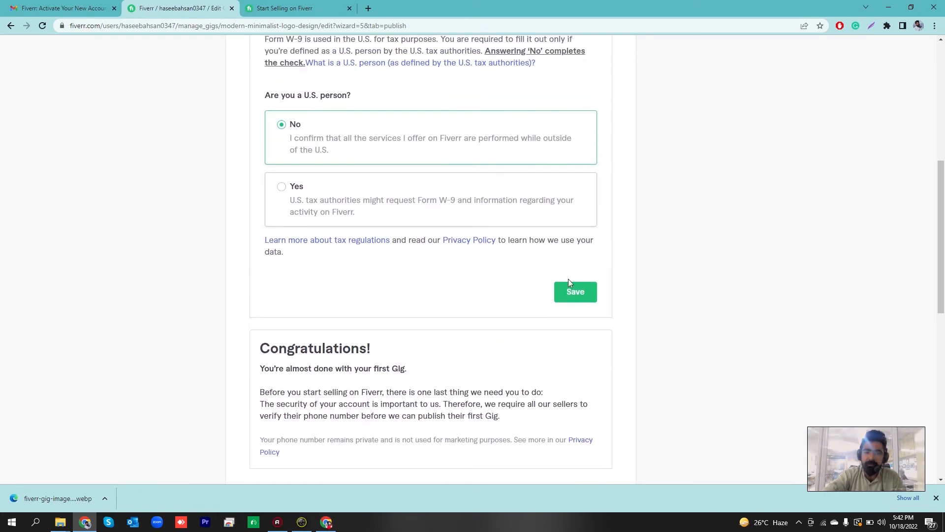
pyautogui.scroll(-3, 569, 279)
pyautogui.click(575, 145)
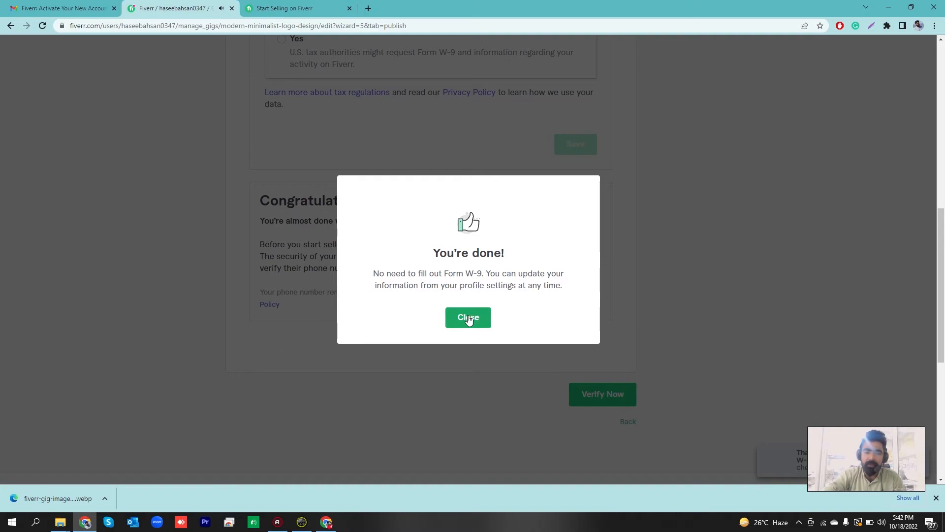
pyautogui.click(468, 318)
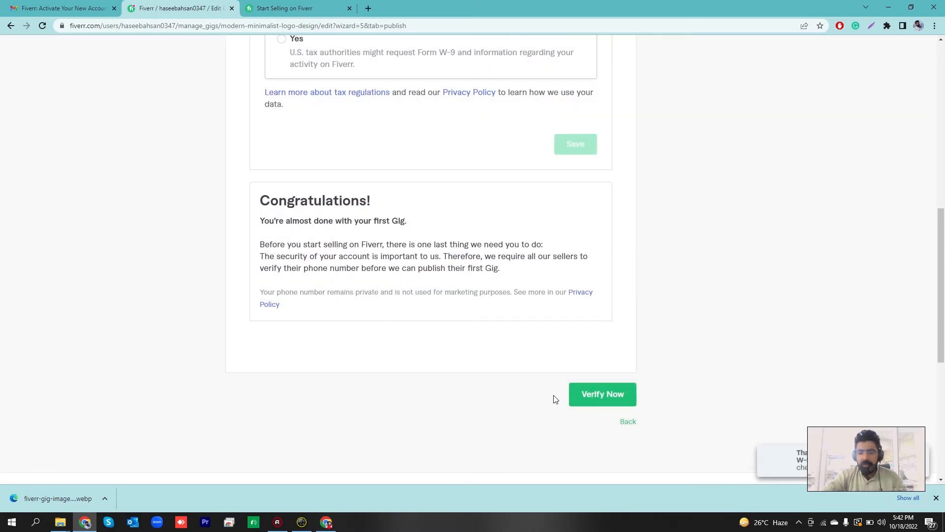
# - Start the phone verification and enter the seller's phone number to request a verification code
pyautogui.click(601, 397)
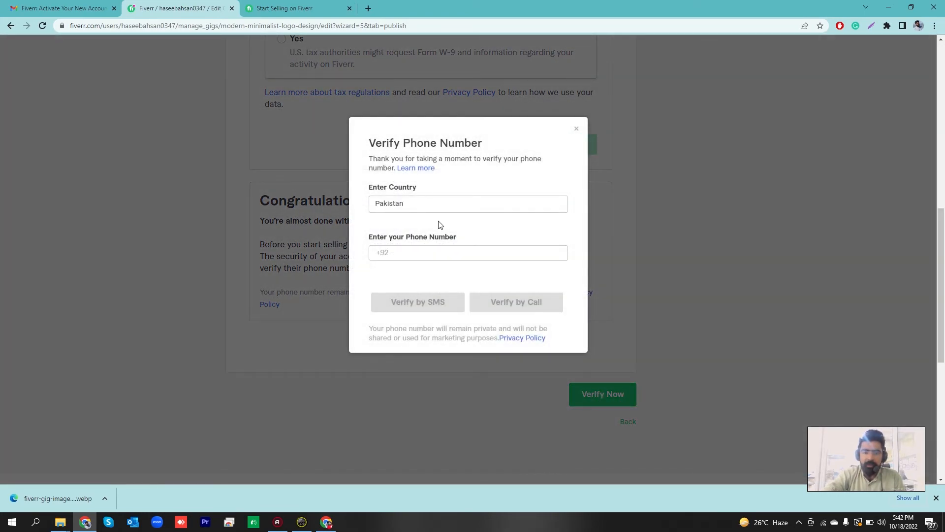
pyautogui.click(452, 259)
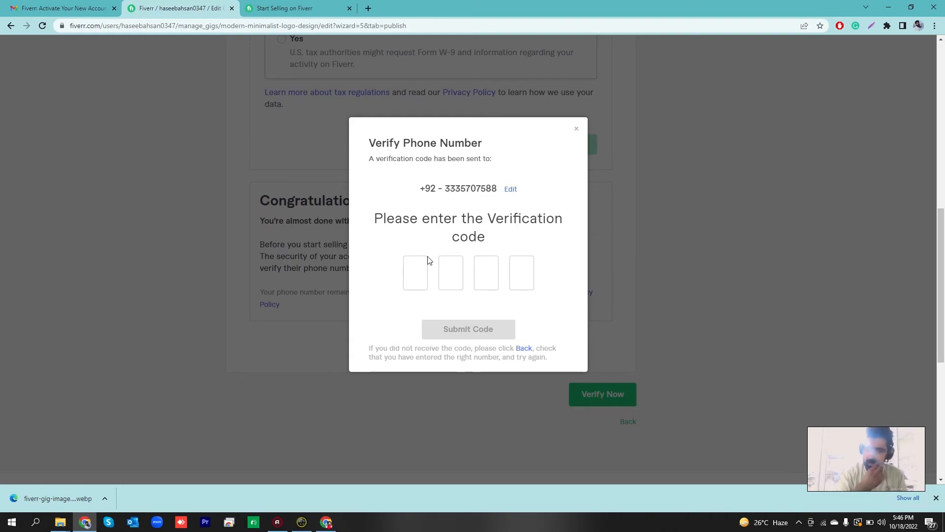
# - Enter the phone verification code, submit it and continue past the confirmation
pyautogui.click(419, 269)
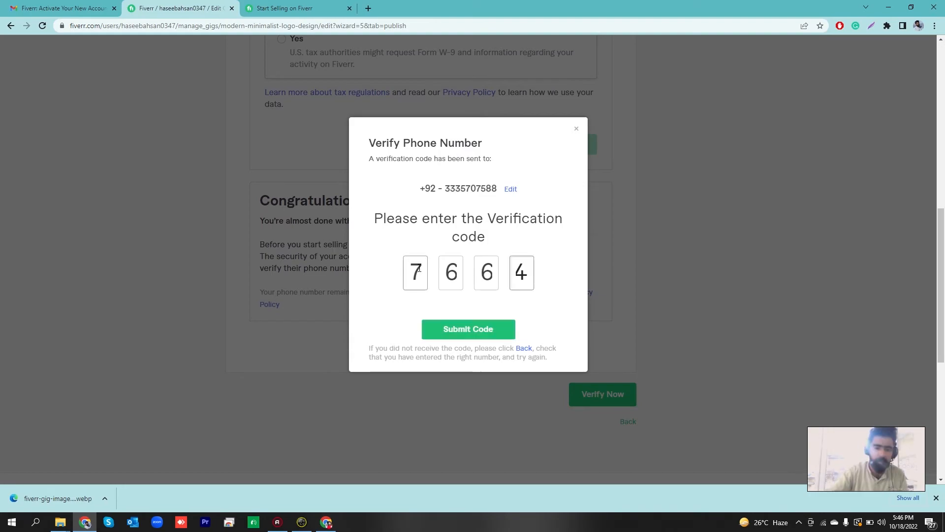
pyautogui.click(490, 328)
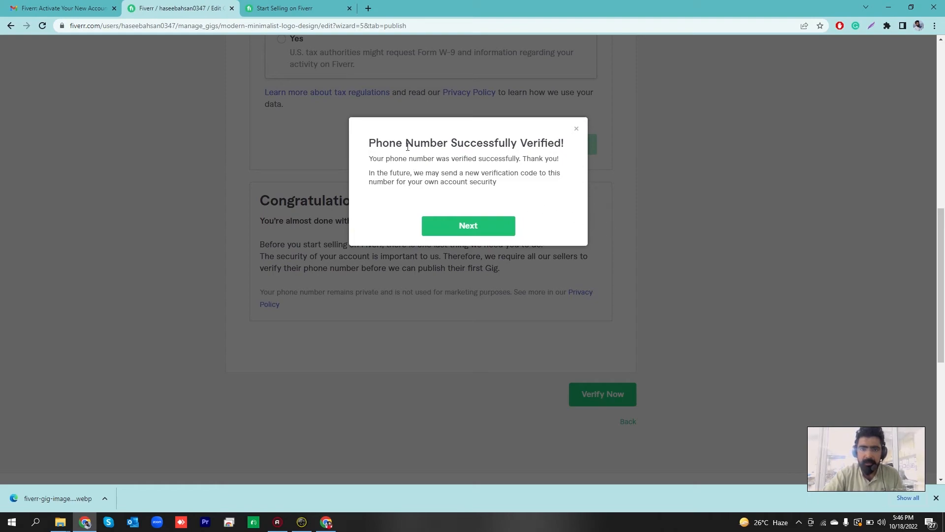
pyautogui.click(476, 228)
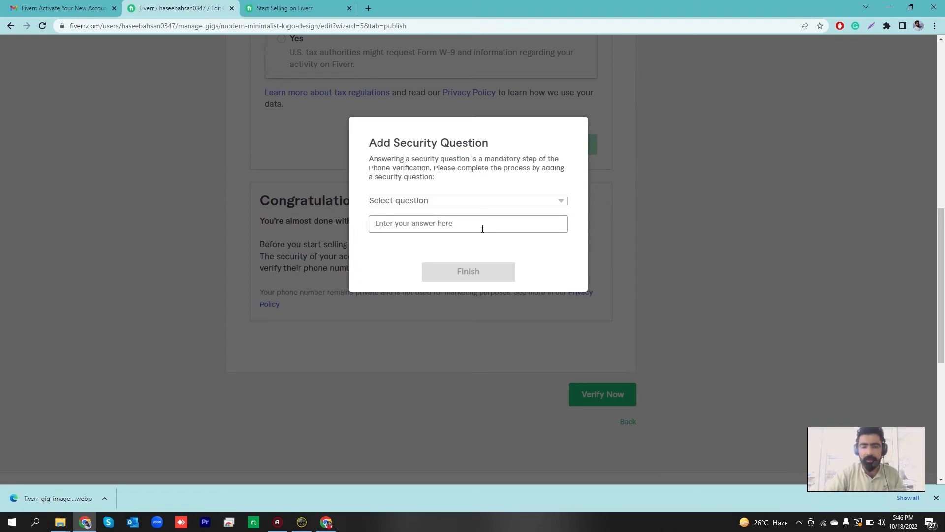
# - Choose "What was the name of your first pet?" as the security question, enter the security answer and finish the setup
pyautogui.click(494, 202)
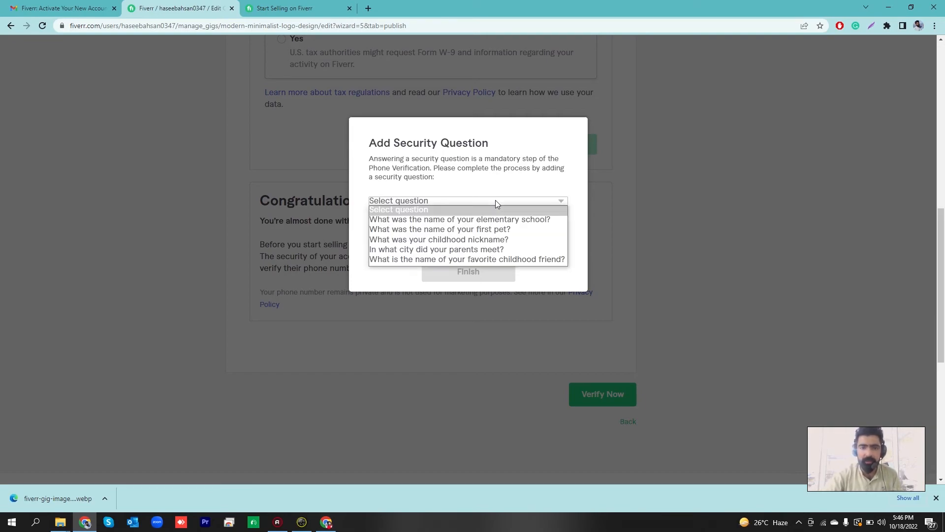
pyautogui.click(430, 230)
pyautogui.click(434, 230)
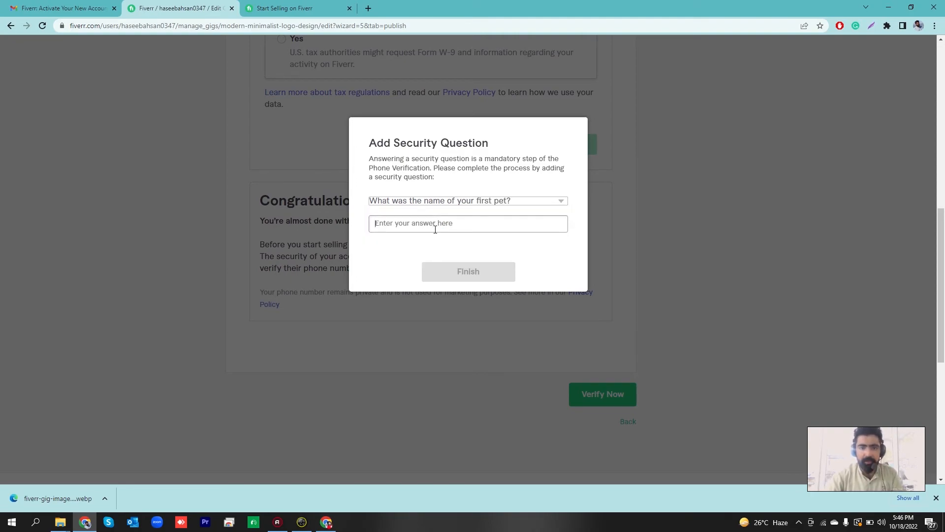
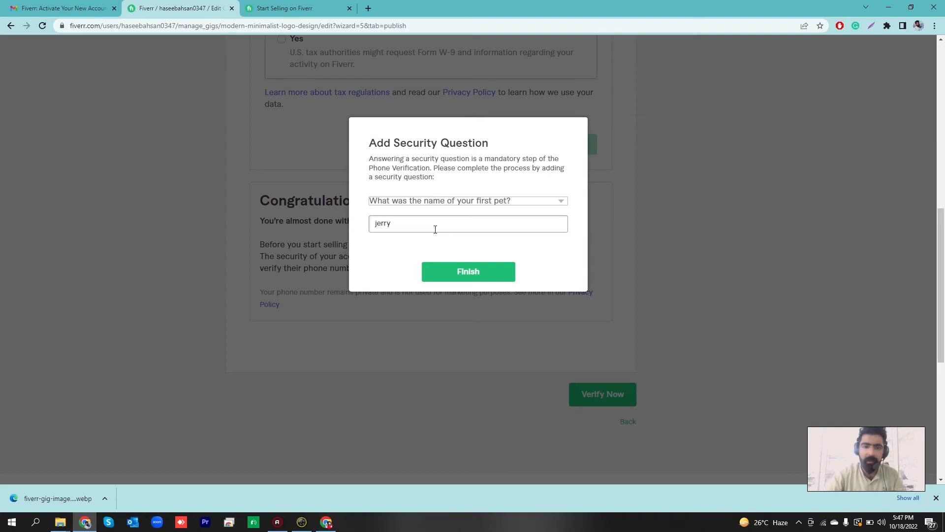
pyautogui.click(472, 275)
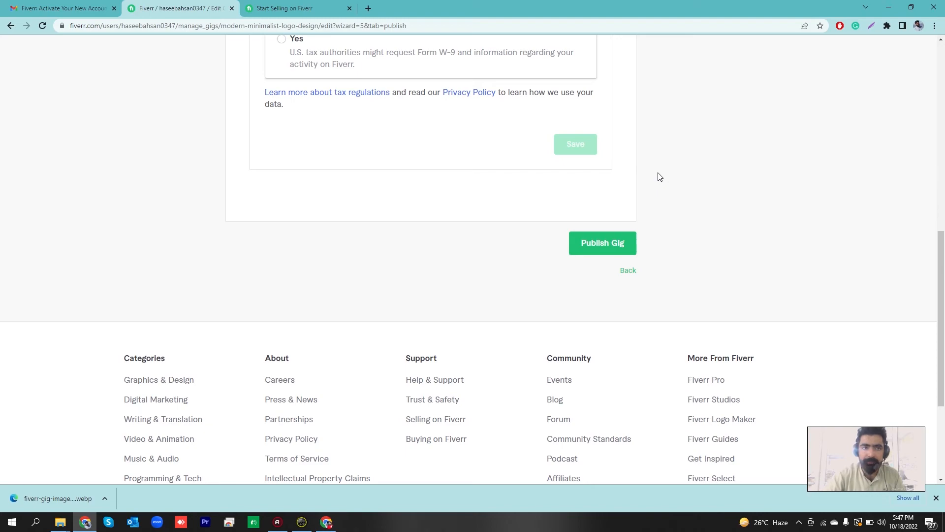
# - Publish the modern minimalist logo design gig
pyautogui.scroll(6, 658, 177)
pyautogui.scroll(-6, 657, 178)
pyautogui.click(588, 246)
# - Select the published gig's share link, then complete the publishing wizard to go to the gigs list
pyautogui.scroll(7, 631, 232)
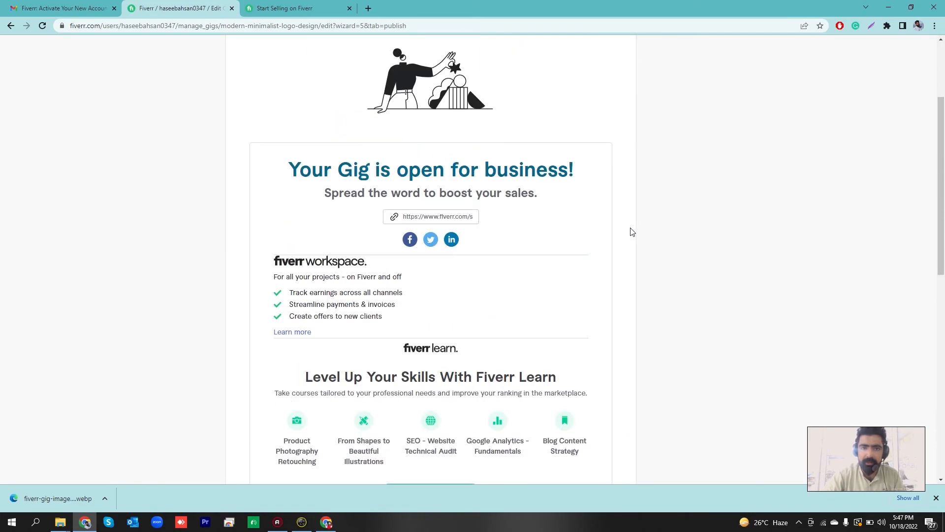
pyautogui.scroll(-2, 633, 233)
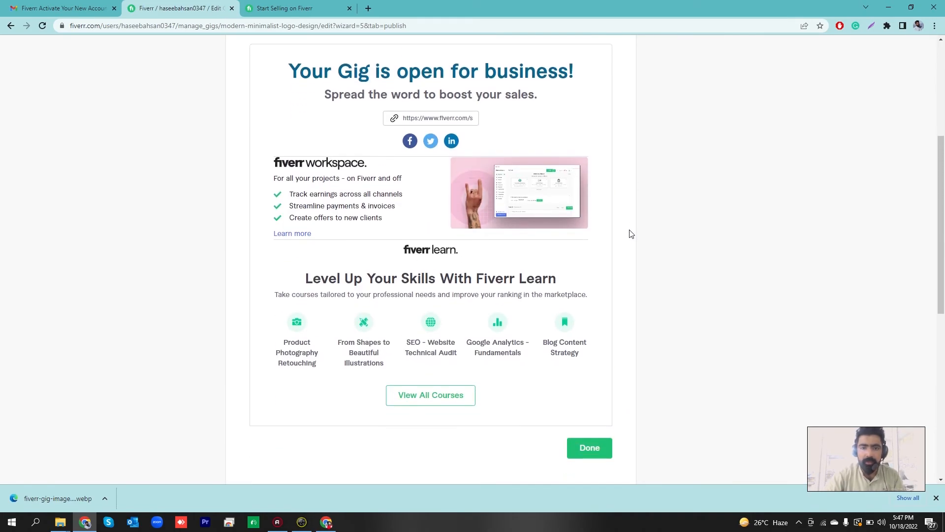
pyautogui.click(404, 117)
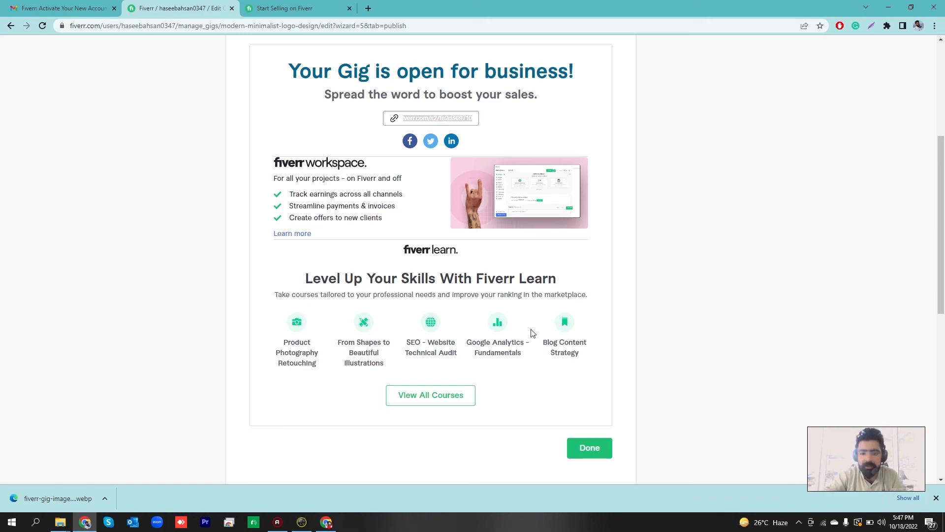
pyautogui.scroll(1, 378, 276)
pyautogui.scroll(4, 376, 274)
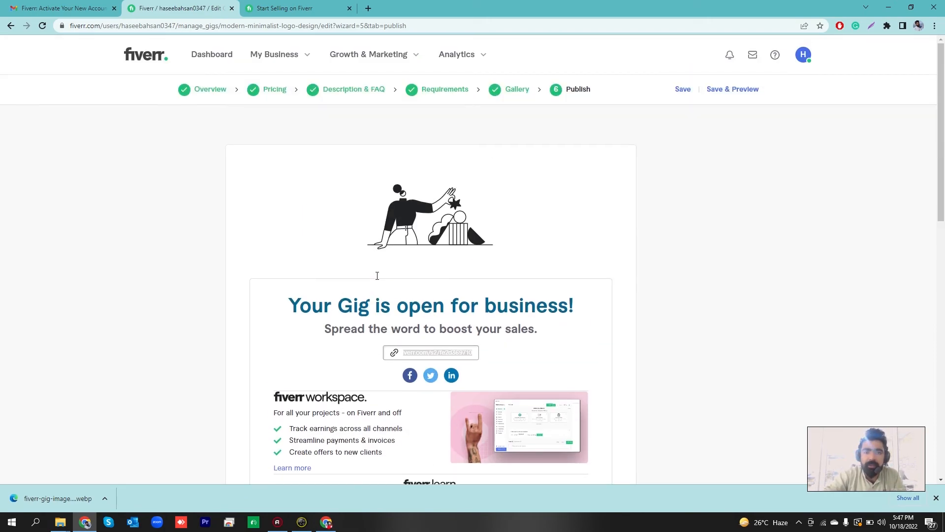
pyautogui.scroll(-10, 492, 256)
pyautogui.scroll(3, 616, 261)
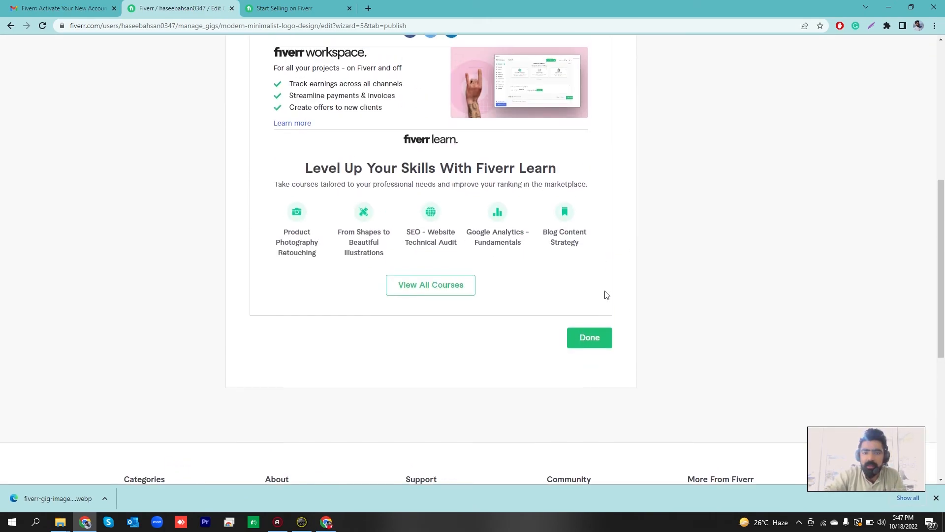
pyautogui.click(598, 339)
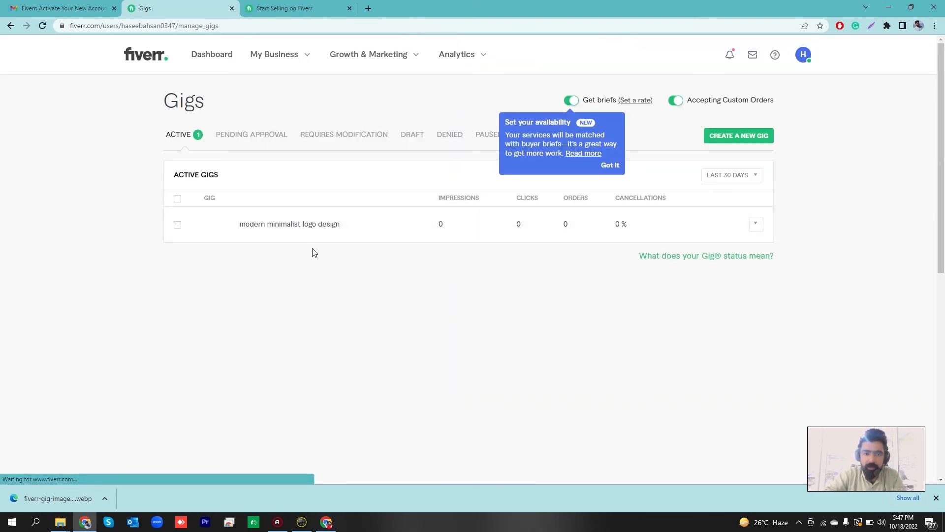
# - Expand the modern minimalist logo design gig to review its status and settings, and dismiss the availability tip
pyautogui.click(302, 226)
pyautogui.scroll(-3, 344, 266)
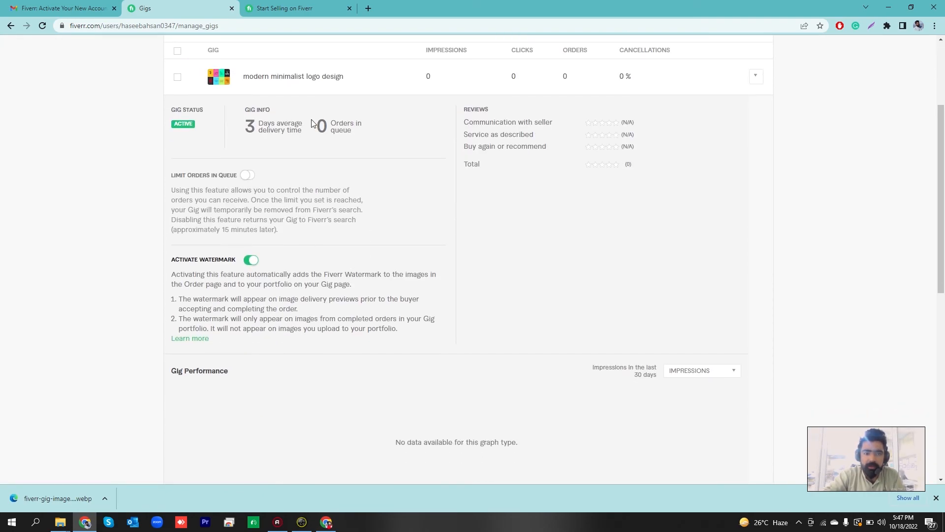
pyautogui.scroll(-4, 295, 342)
pyautogui.scroll(7, 439, 371)
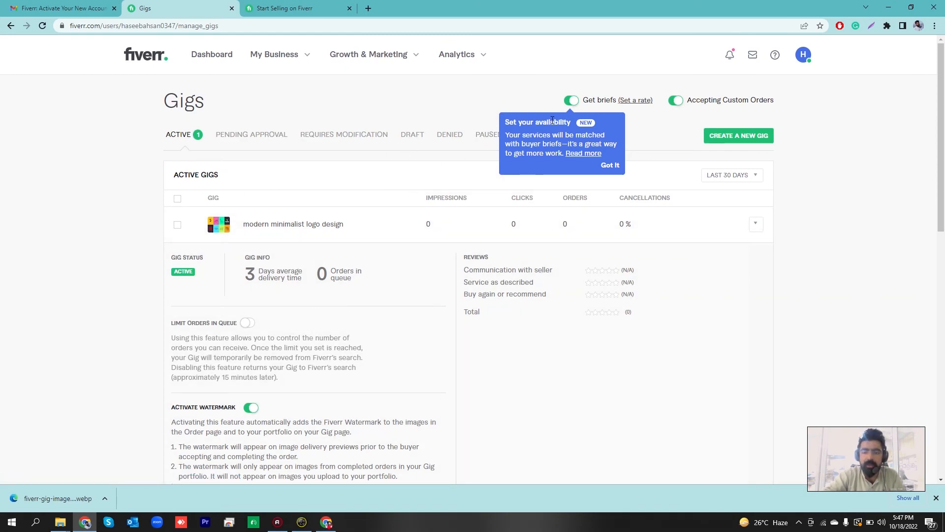
pyautogui.click(611, 166)
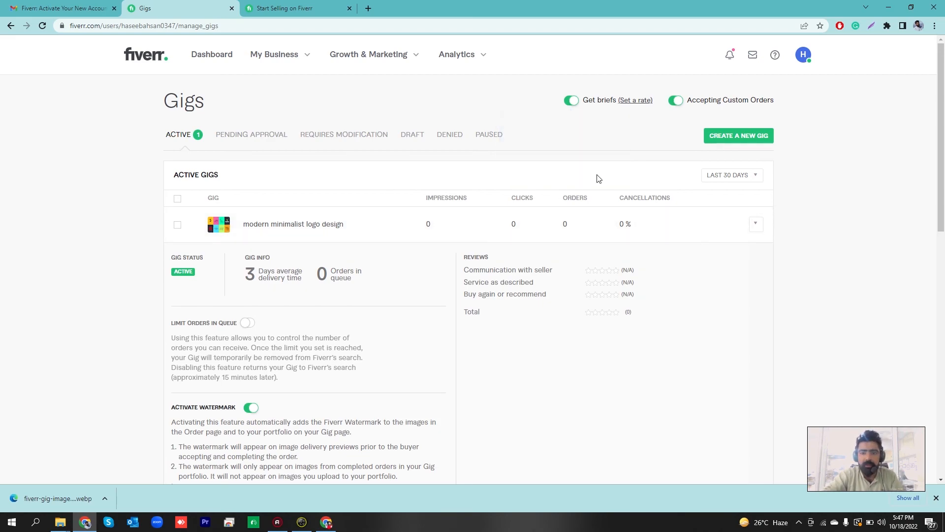